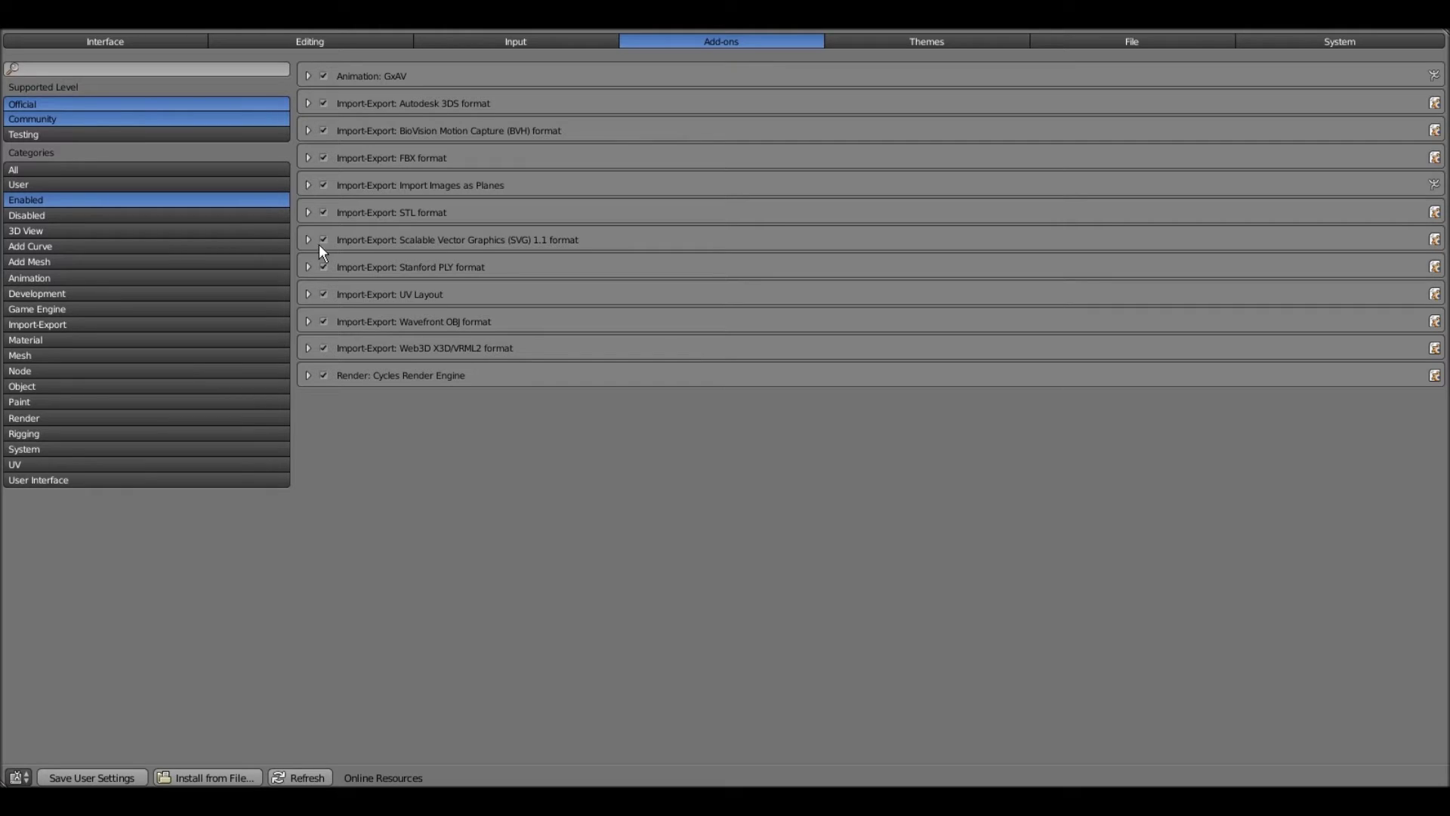
# - Confirm Import Images as Planes is in the enabled add-ons list, then orbit the 3D scene
pyautogui.click(87, 168)
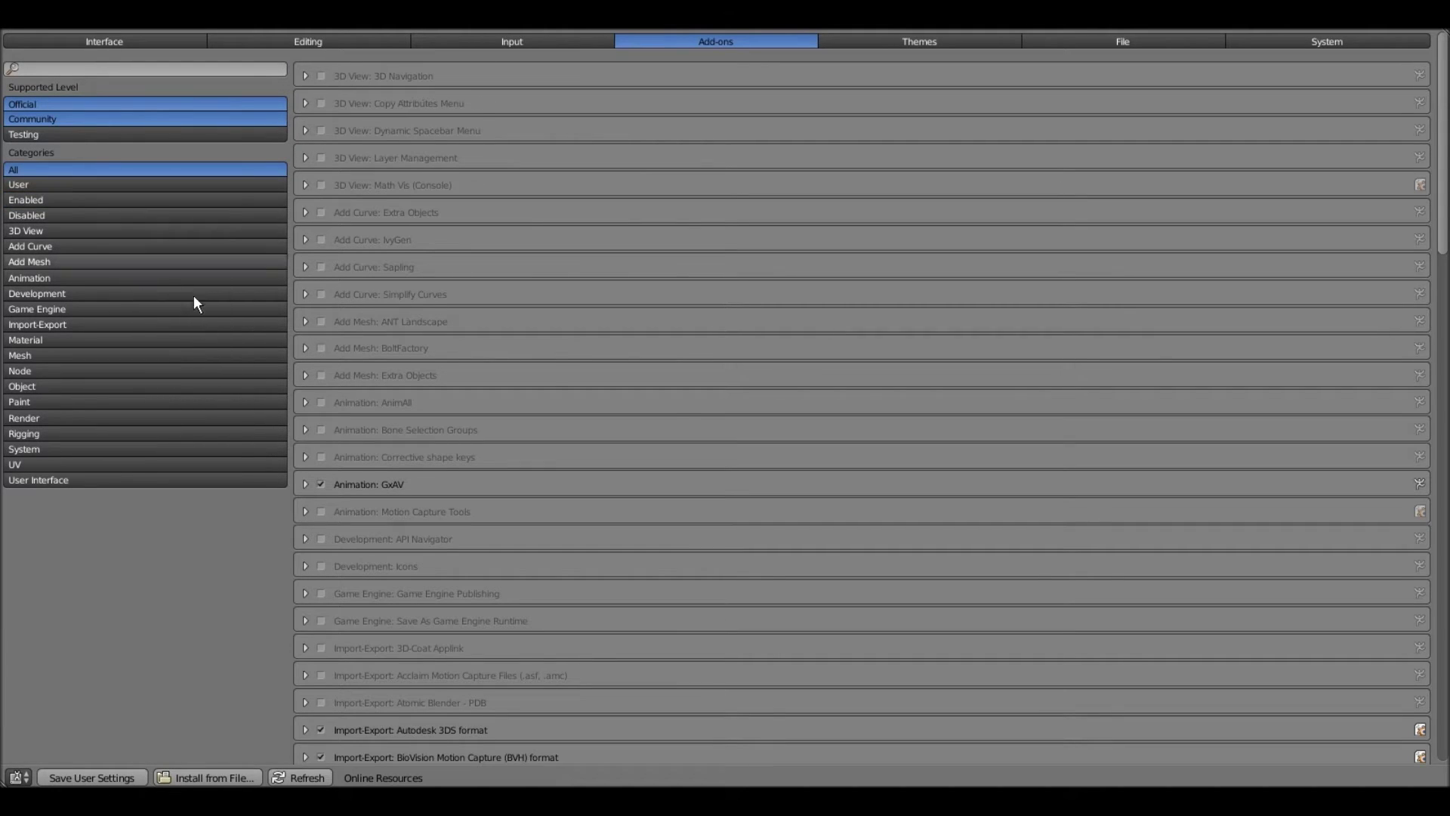
pyautogui.scroll(-3, 555, 369)
pyautogui.scroll(-5, 533, 380)
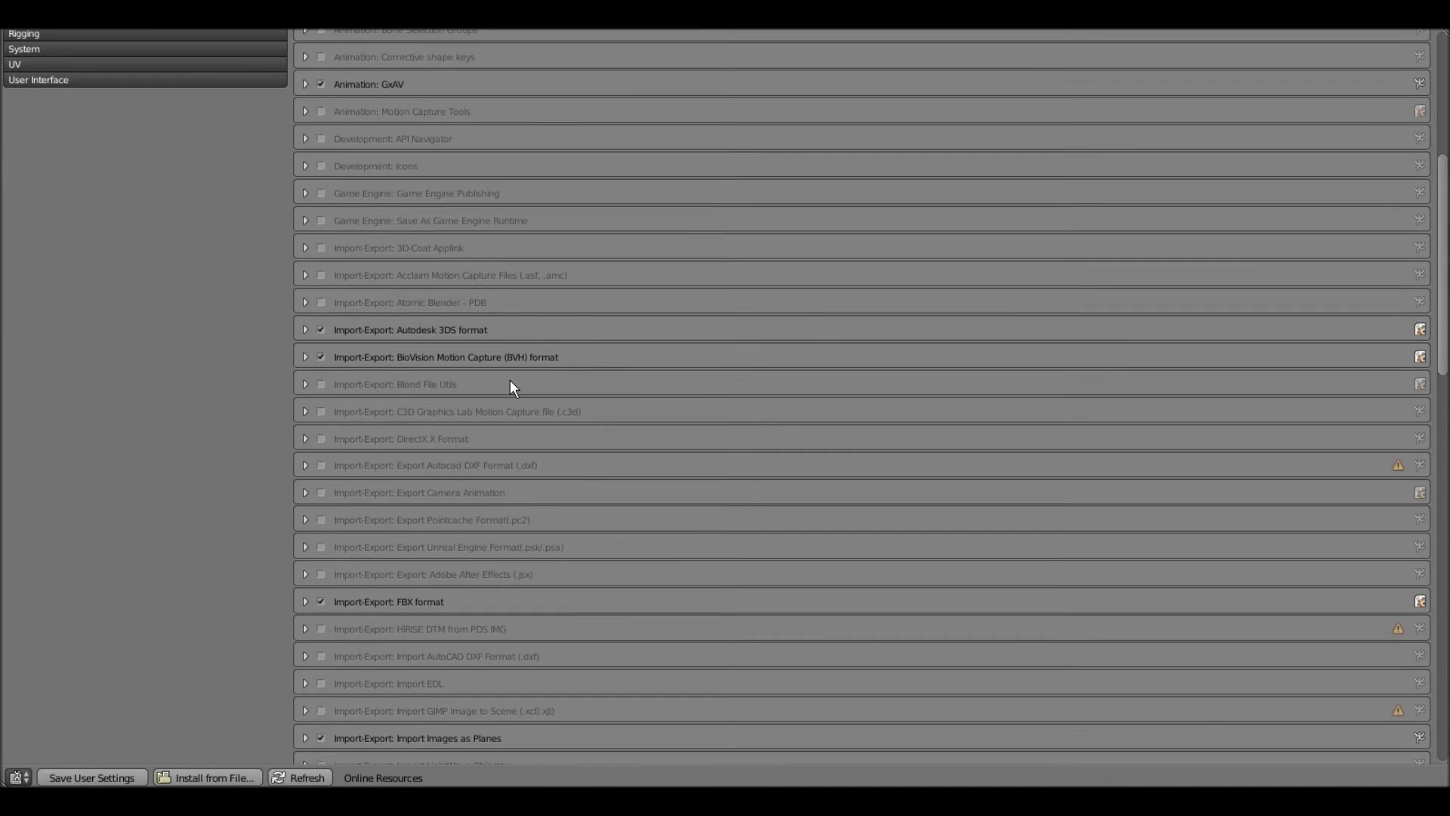
pyautogui.scroll(-2, 510, 380)
pyautogui.scroll(-3, 512, 379)
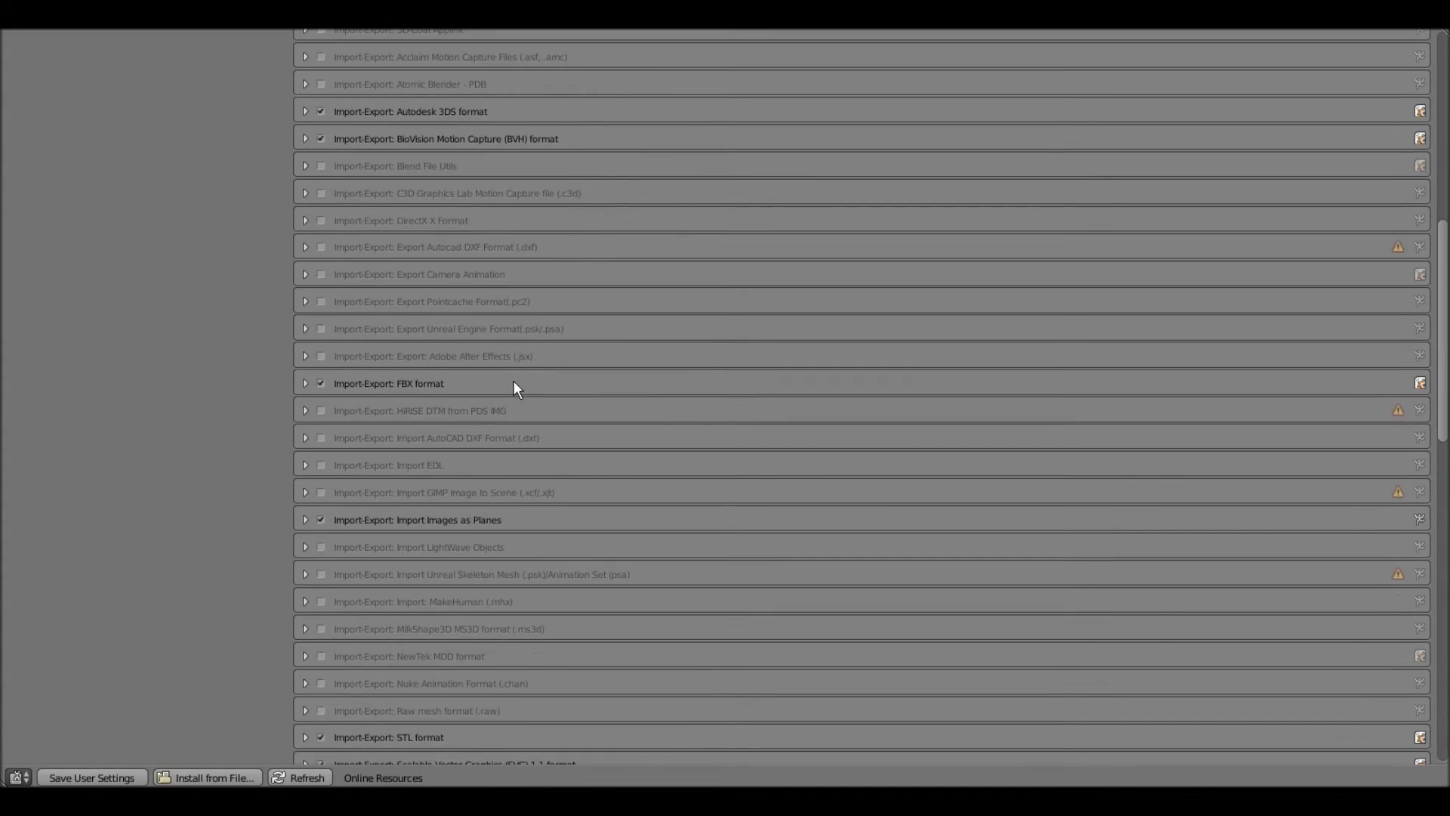
pyautogui.scroll(-2, 356, 409)
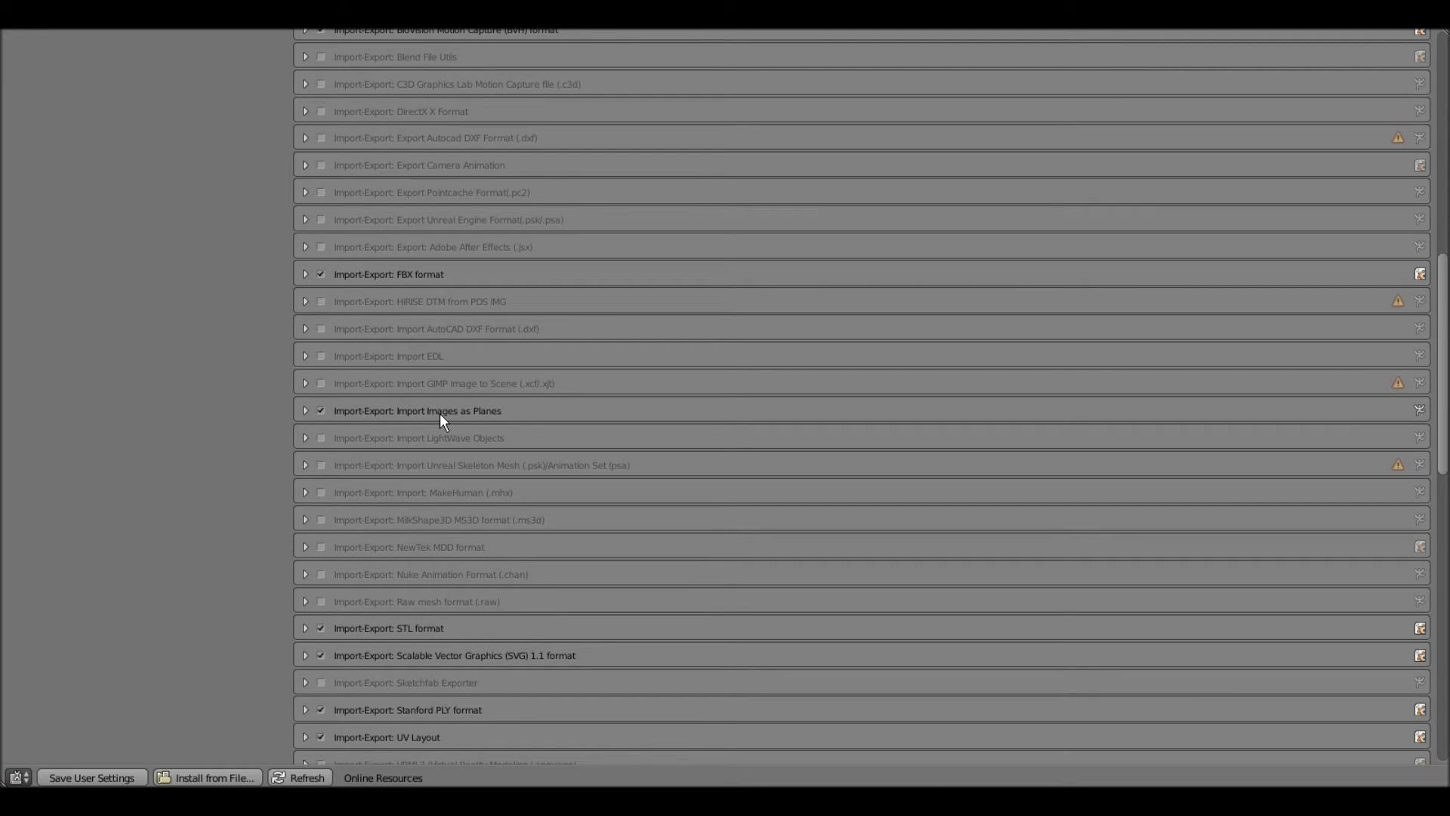
pyautogui.scroll(6, 440, 413)
pyautogui.scroll(9, 442, 412)
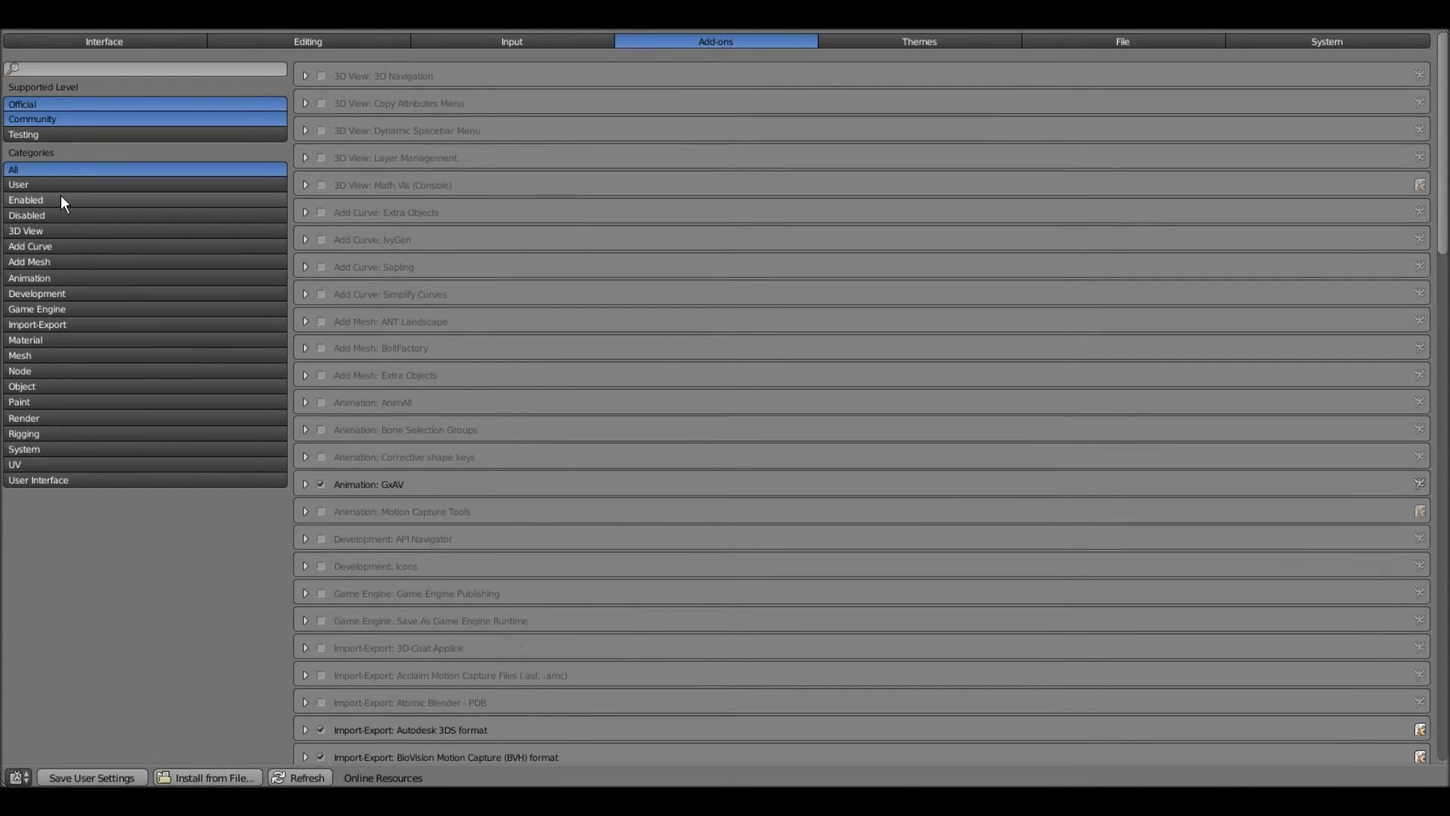
pyautogui.click(60, 199)
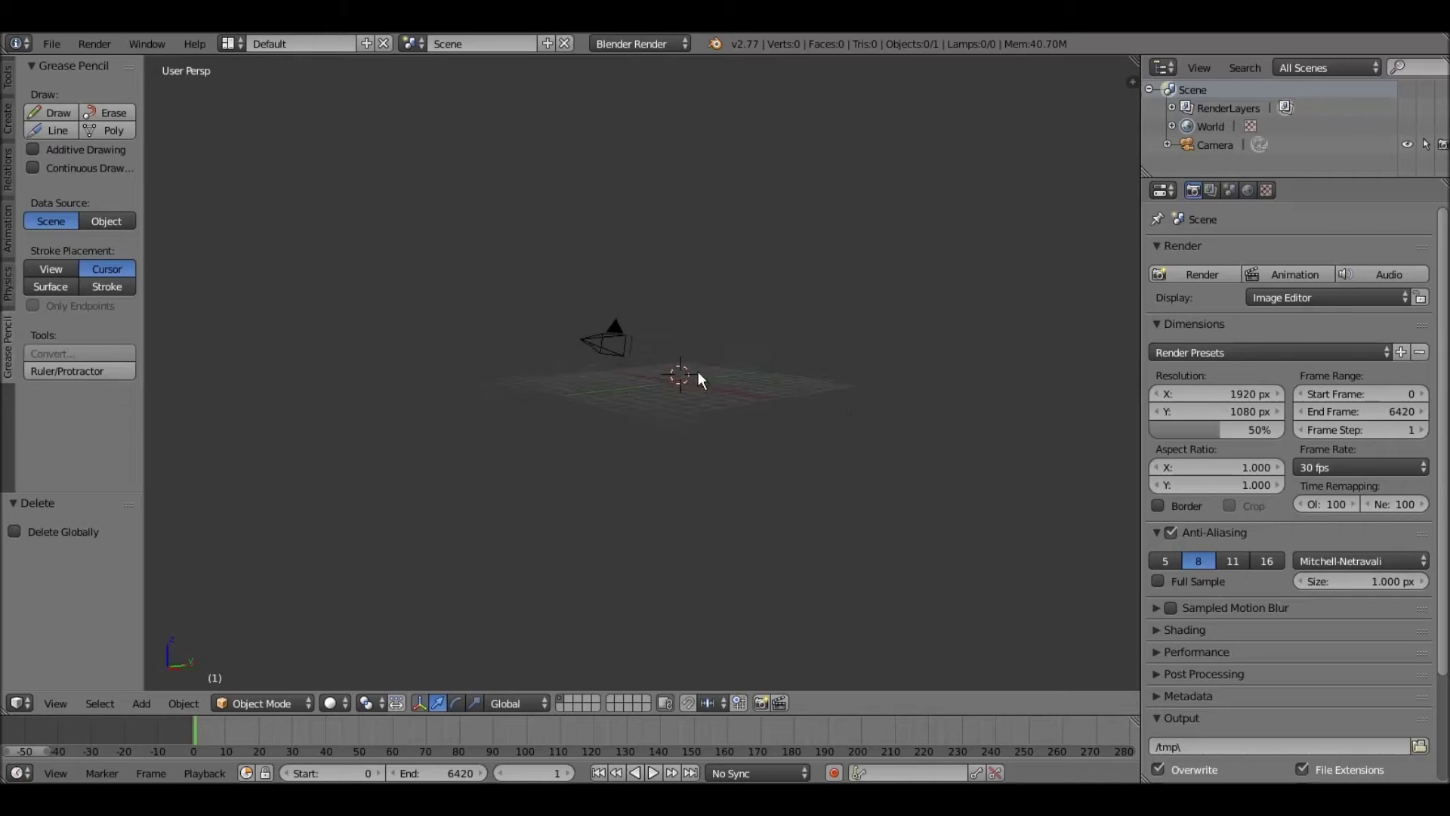
pyautogui.moveTo(698, 371)
pyautogui.mouseDown(button='middle')
pyautogui.moveTo(359, 387)
pyautogui.moveTo(456, 441)
pyautogui.moveTo(528, 374)
pyautogui.moveTo(437, 392)
pyautogui.moveTo(576, 441)
pyautogui.moveTo(620, 511)
pyautogui.moveTo(781, 487)
pyautogui.moveTo(922, 424)
pyautogui.moveTo(799, 382)
pyautogui.moveTo(787, 396)
pyautogui.moveTo(518, 350)
pyautogui.moveTo(488, 389)
pyautogui.moveTo(395, 360)
pyautogui.moveTo(453, 329)
pyautogui.moveTo(434, 369)
pyautogui.moveTo(664, 498)
pyautogui.moveTo(857, 363)
pyautogui.mouseUp(button='middle')
# - Select the camera and import the GAMERSLLO image through File > Import > Images as Planes
pyautogui.press('a')
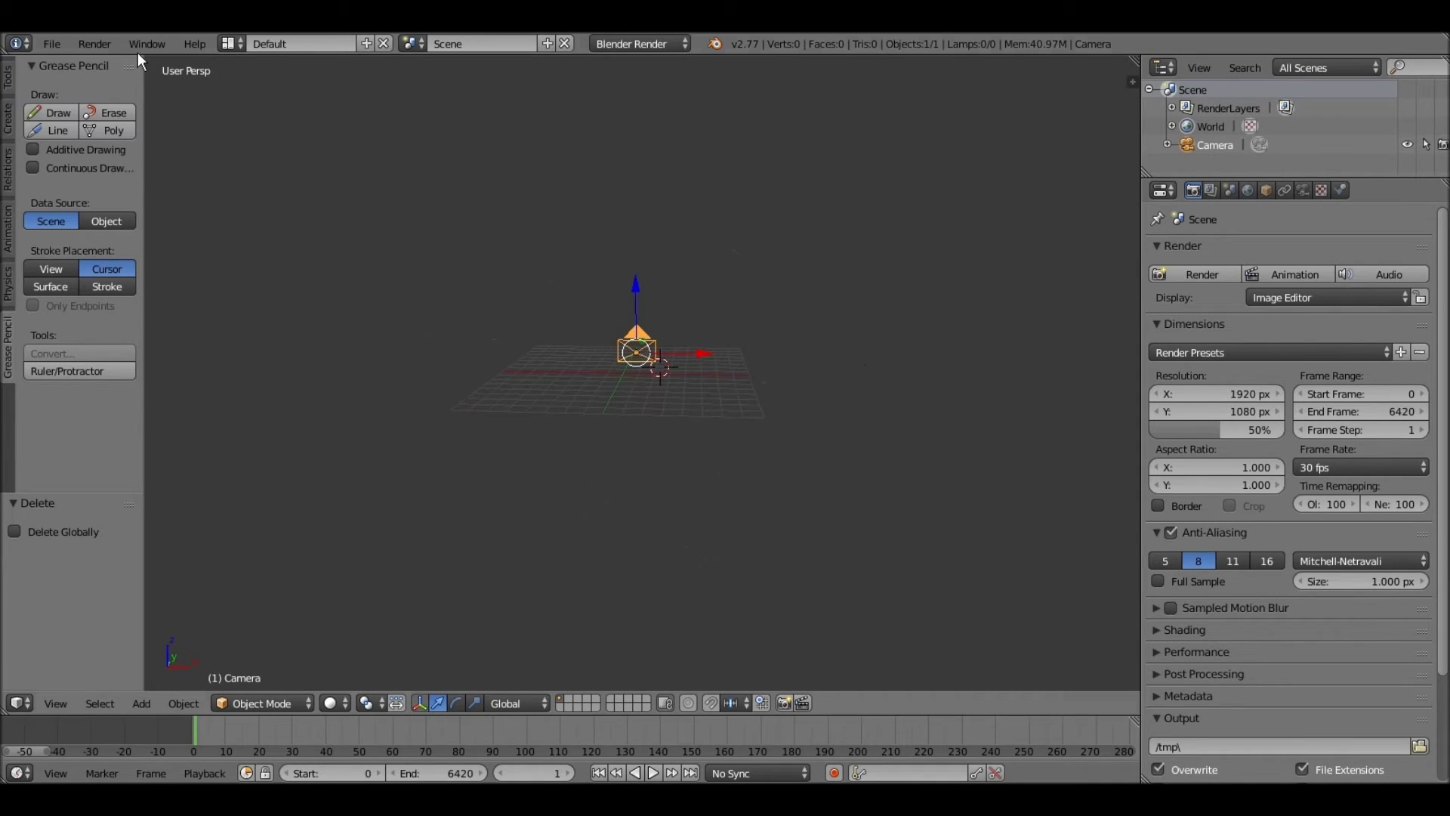
pyautogui.click(52, 46)
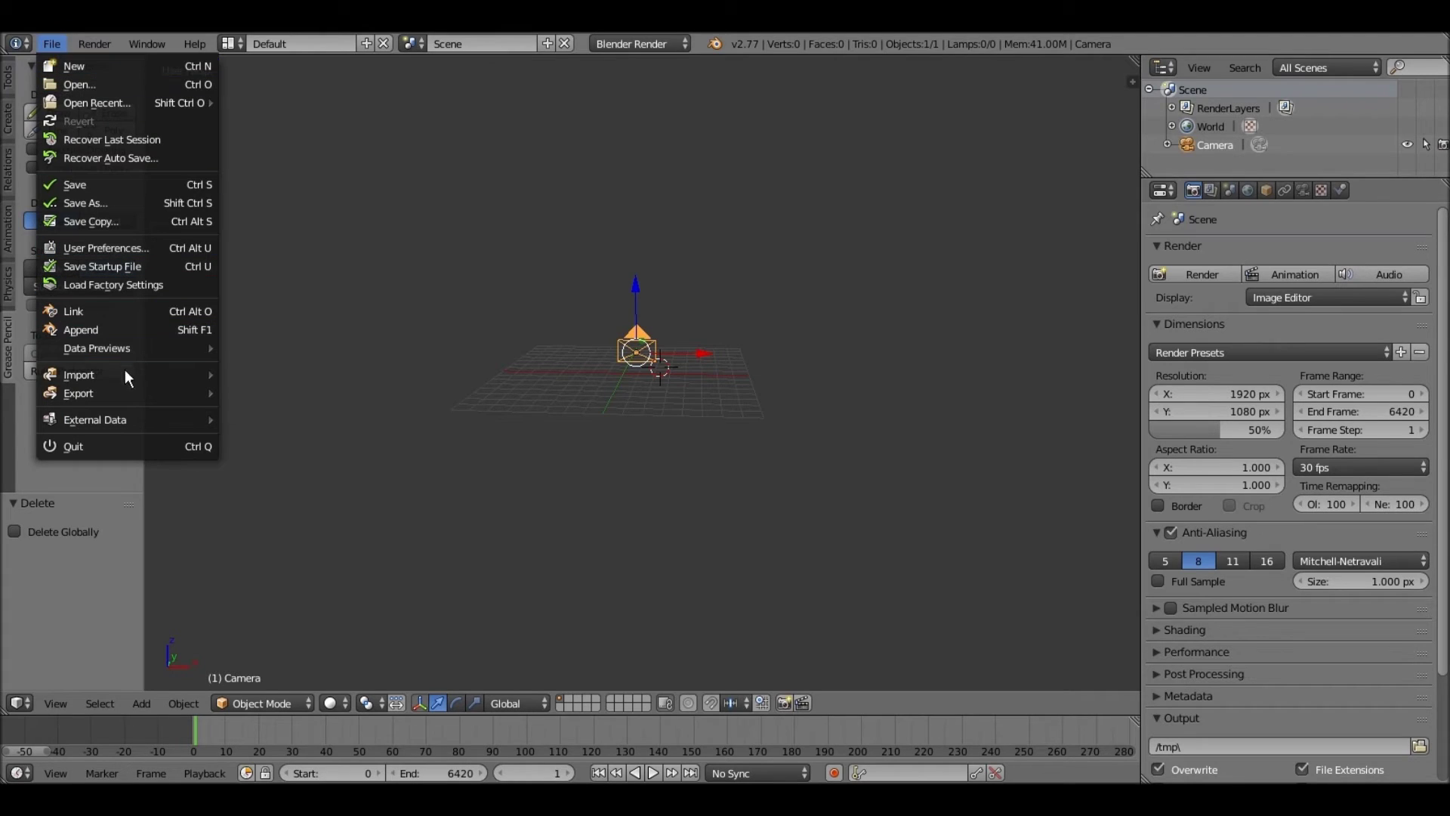
pyautogui.moveTo(79, 375)
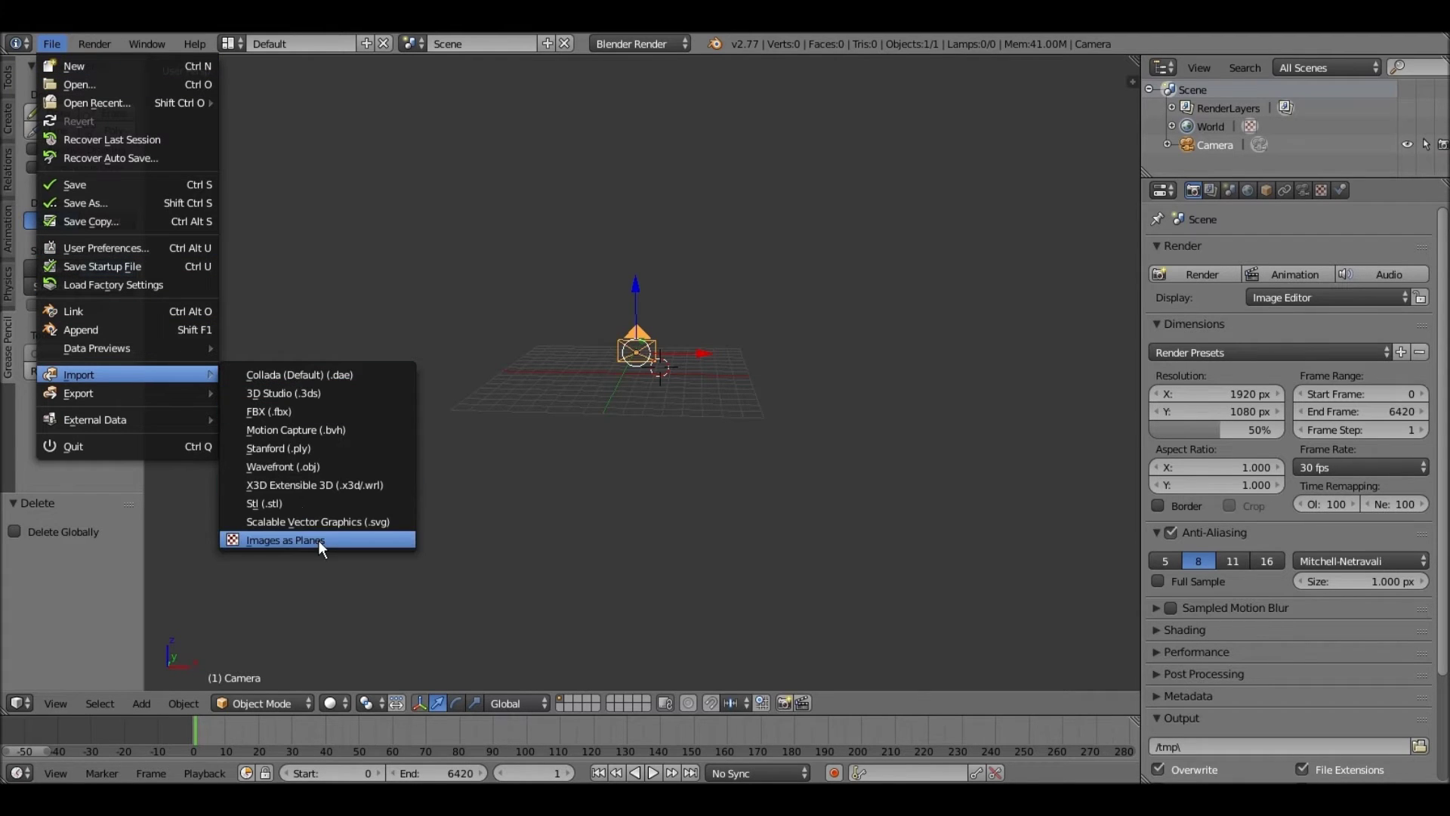
pyautogui.click(319, 540)
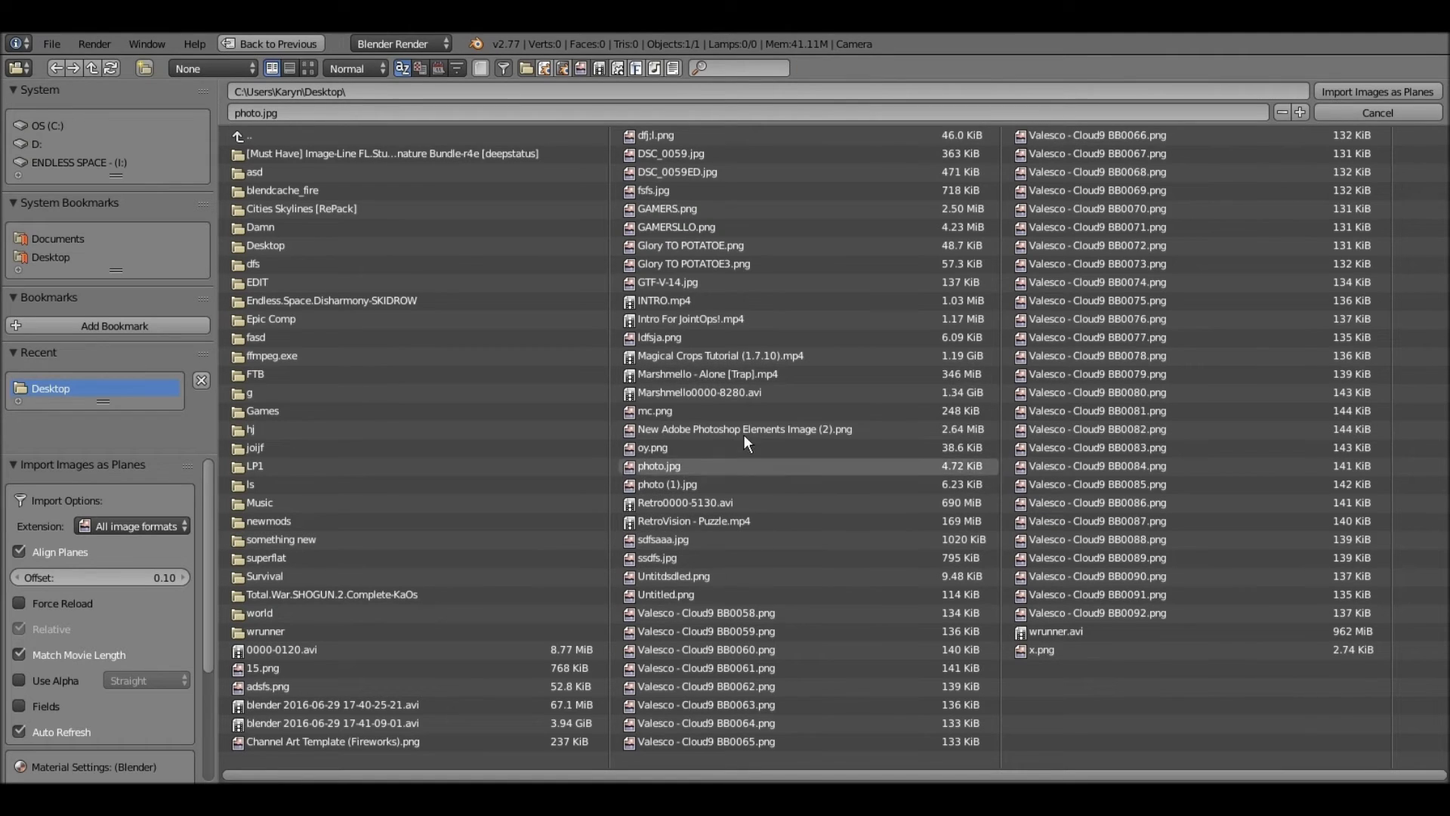
pyautogui.doubleClick(724, 228)
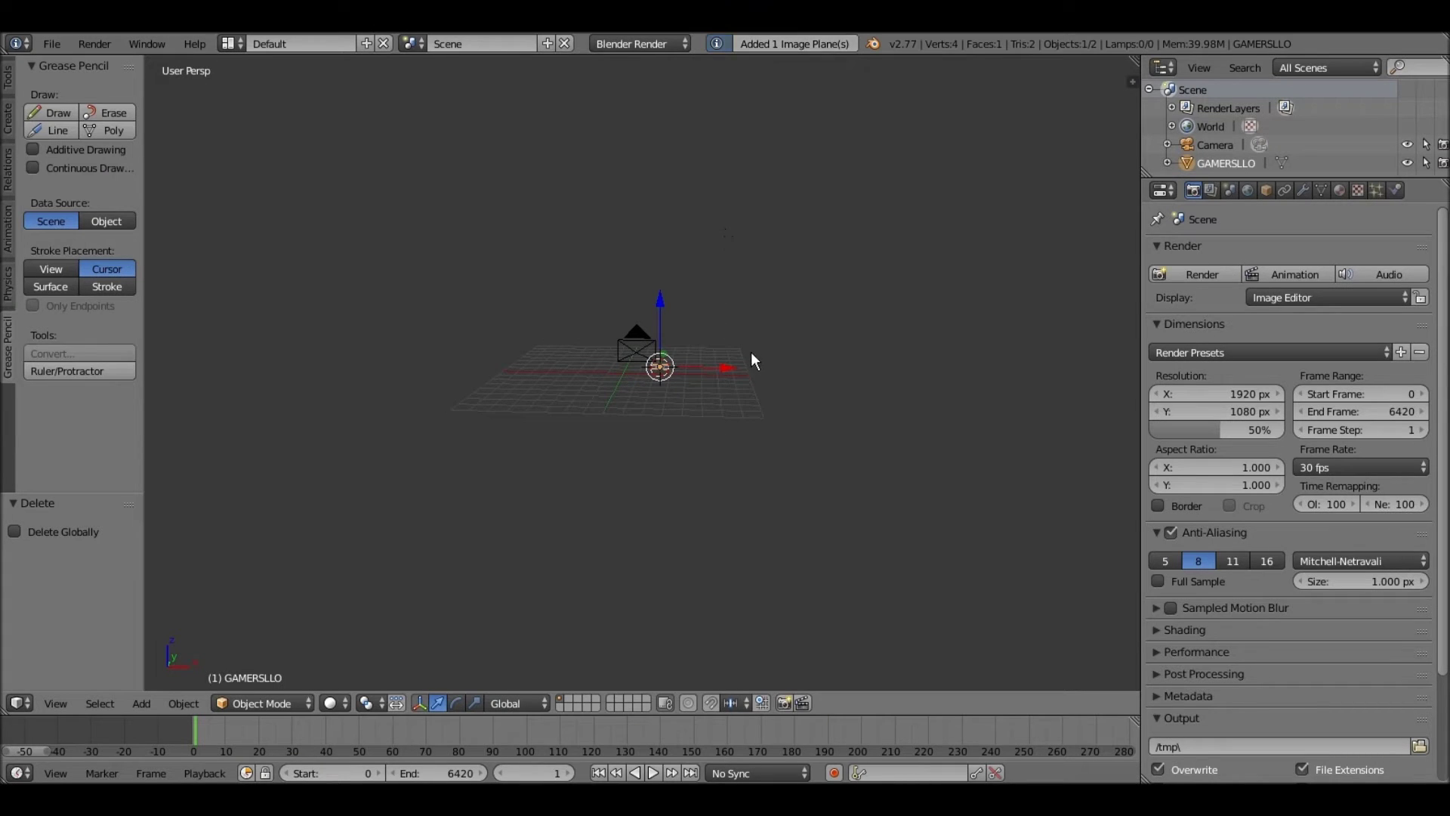
# - Reposition the GAMERSLLO plane with moves along the vertical and X axes
pyautogui.moveTo(785, 336); pyautogui.dragTo(776, 430, button='middle')
pyautogui.press('g')
pyautogui.press('z')
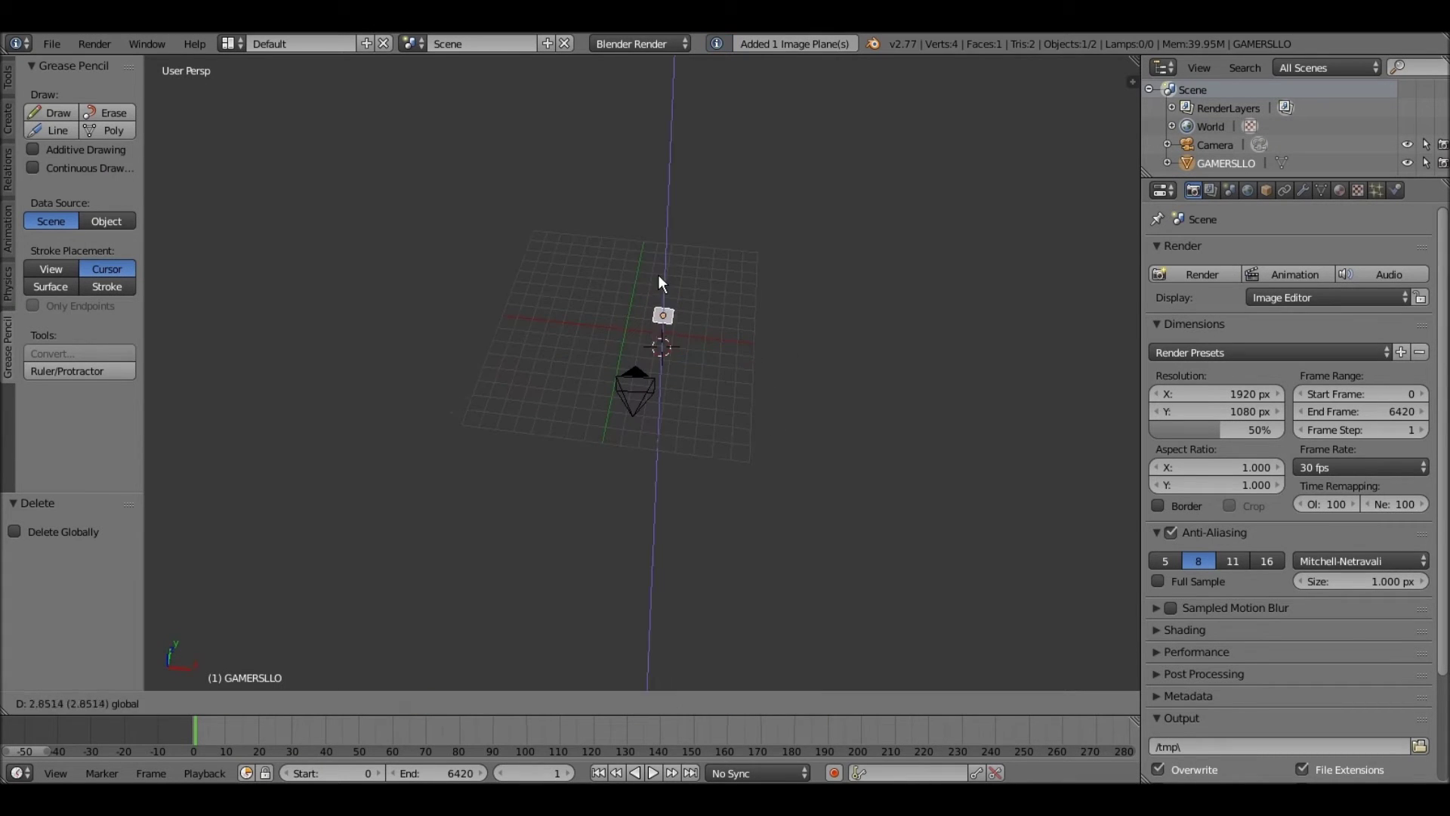
pyautogui.click(709, 321)
pyautogui.press('g')
pyautogui.press('x')
pyautogui.click(688, 291)
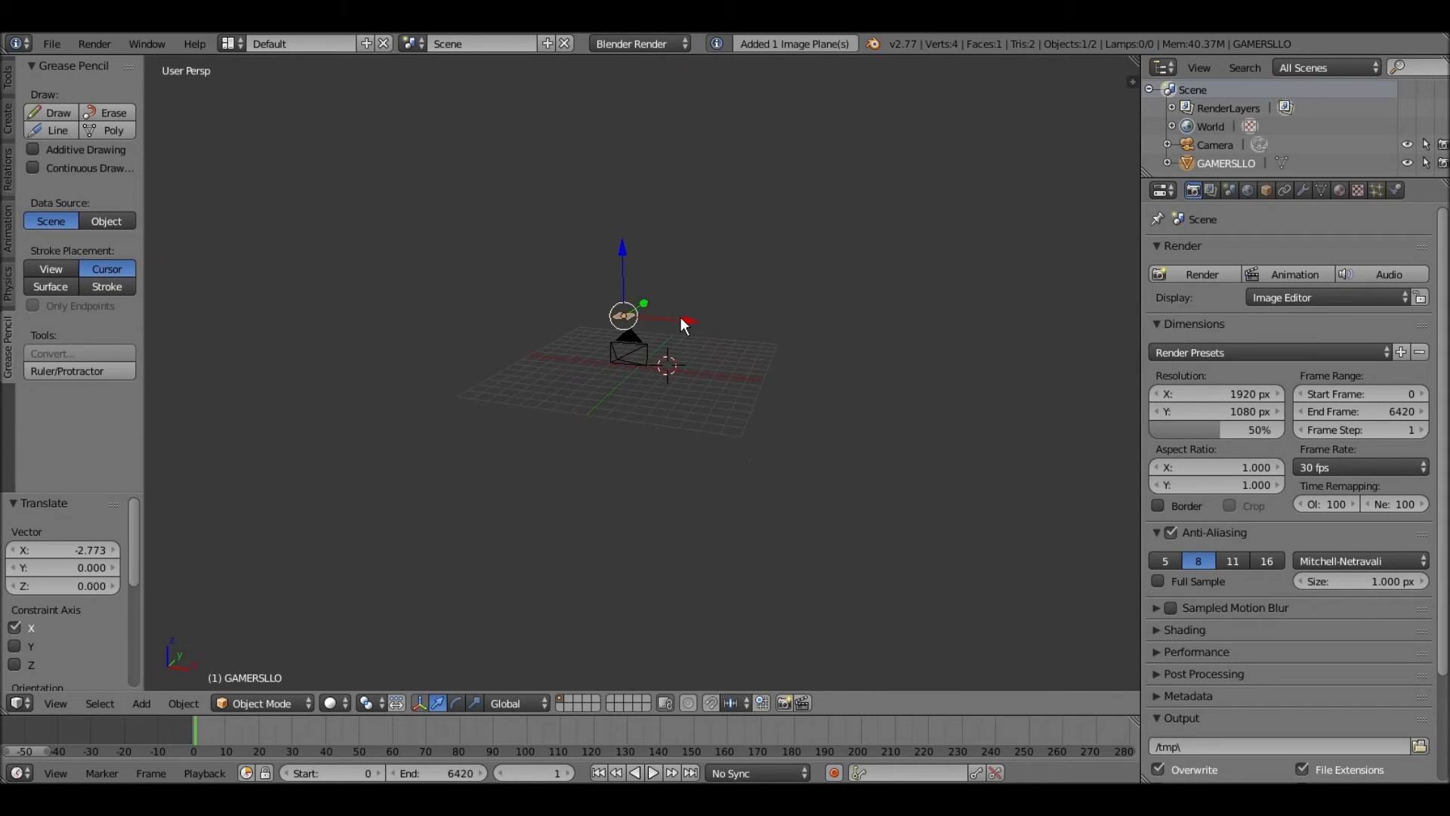
pyautogui.press('g')
pyautogui.press('x')
pyautogui.press('z')
pyautogui.click(712, 338)
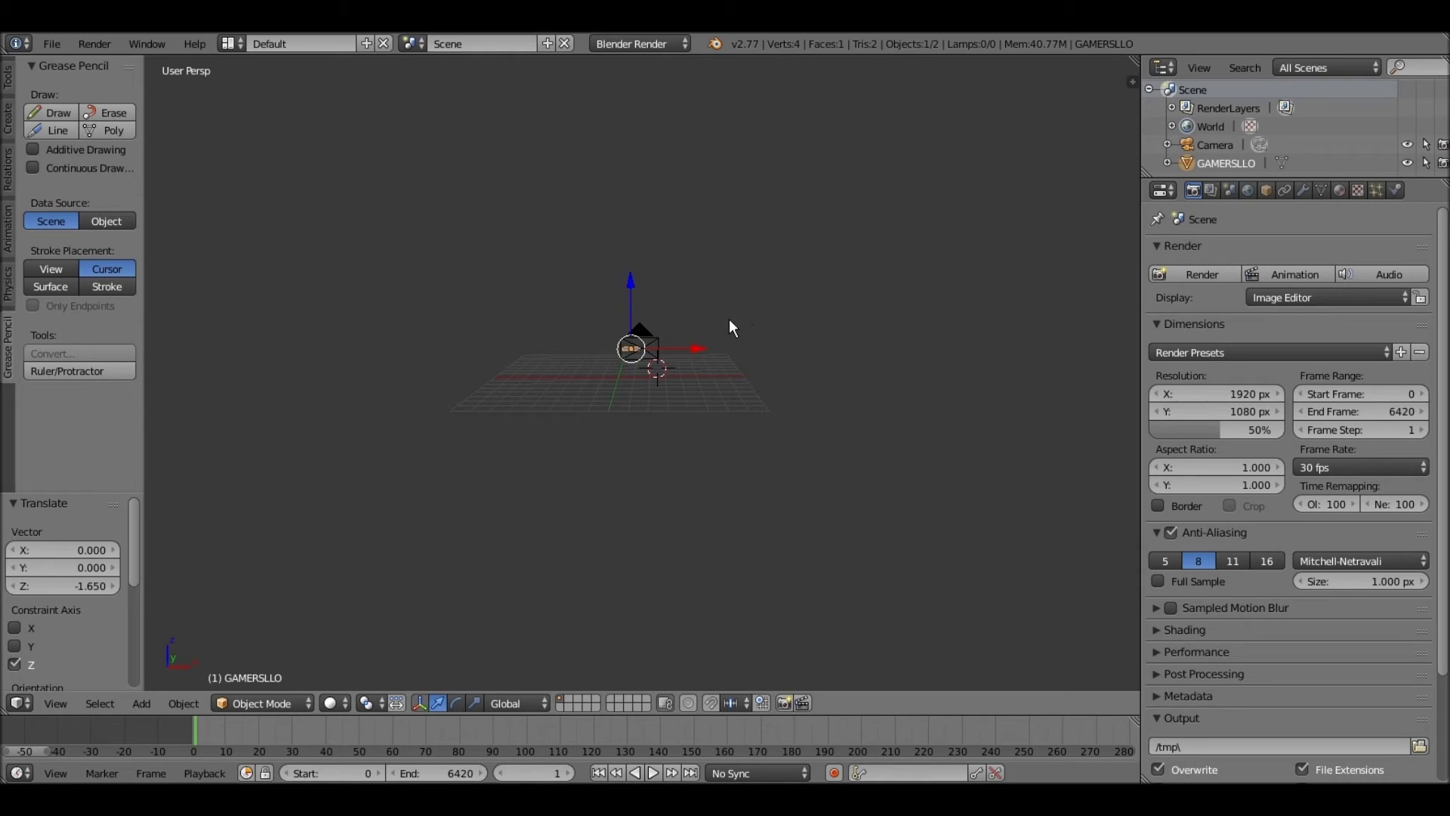
# - Rotate the plane 90 degrees about the X axis so it stands upright
pyautogui.press('r')
pyautogui.press('x')
pyautogui.press('9')
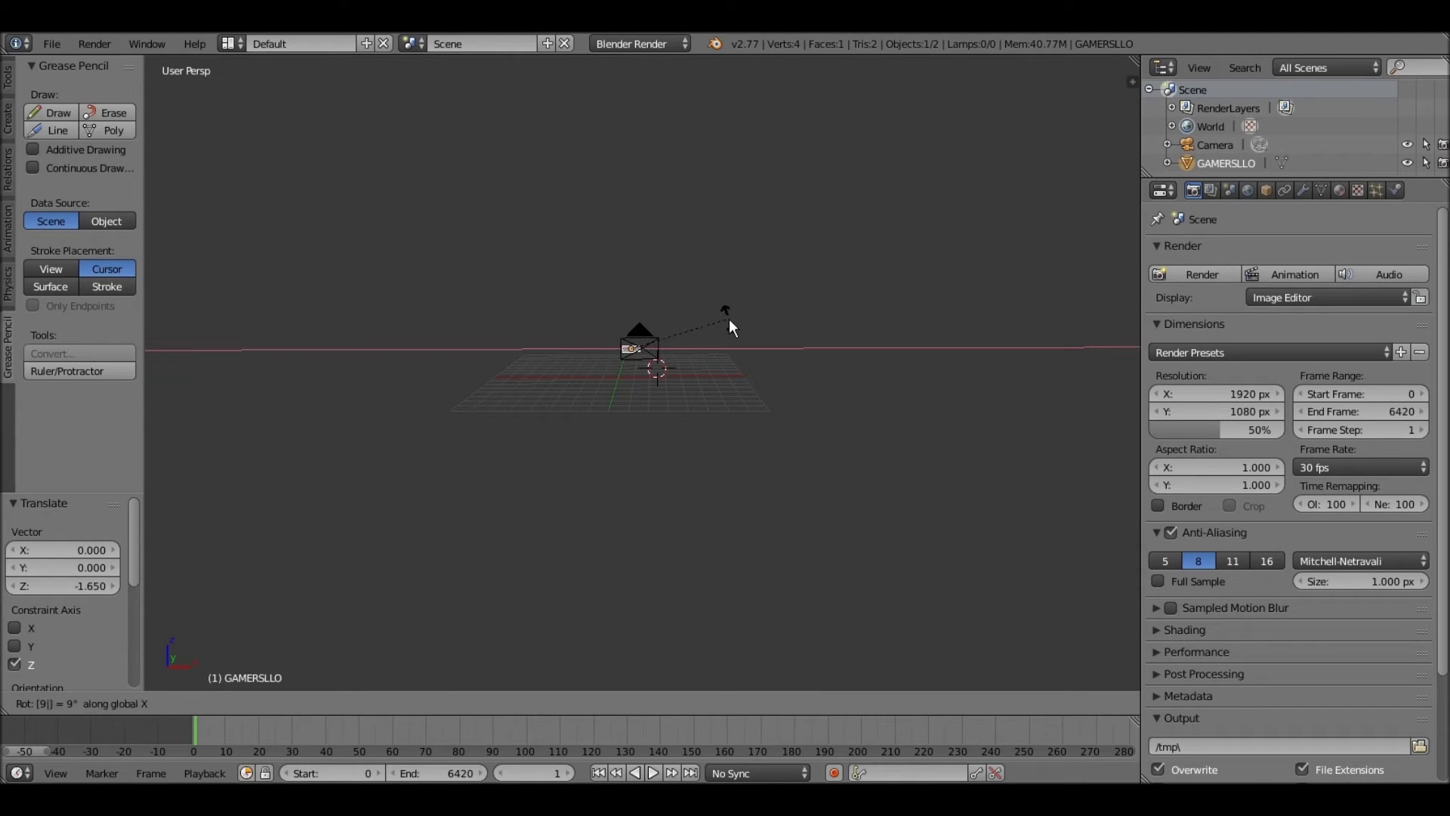
pyautogui.press('0')
pyautogui.press('Return')
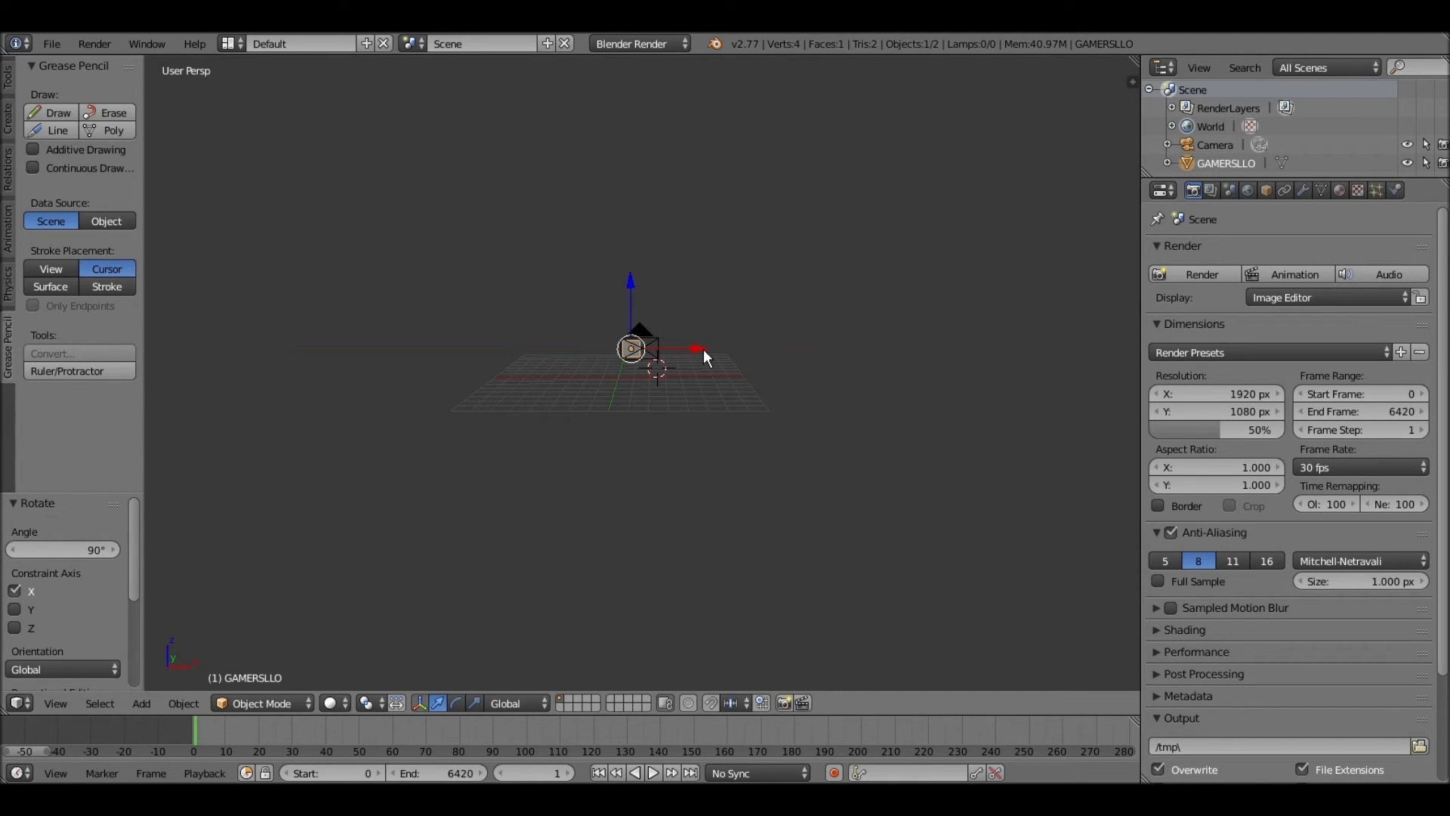
# - Shift the upright plane along X and centre it in the camera view
pyautogui.press('g')
pyautogui.press('x')
pyautogui.click(712, 347)
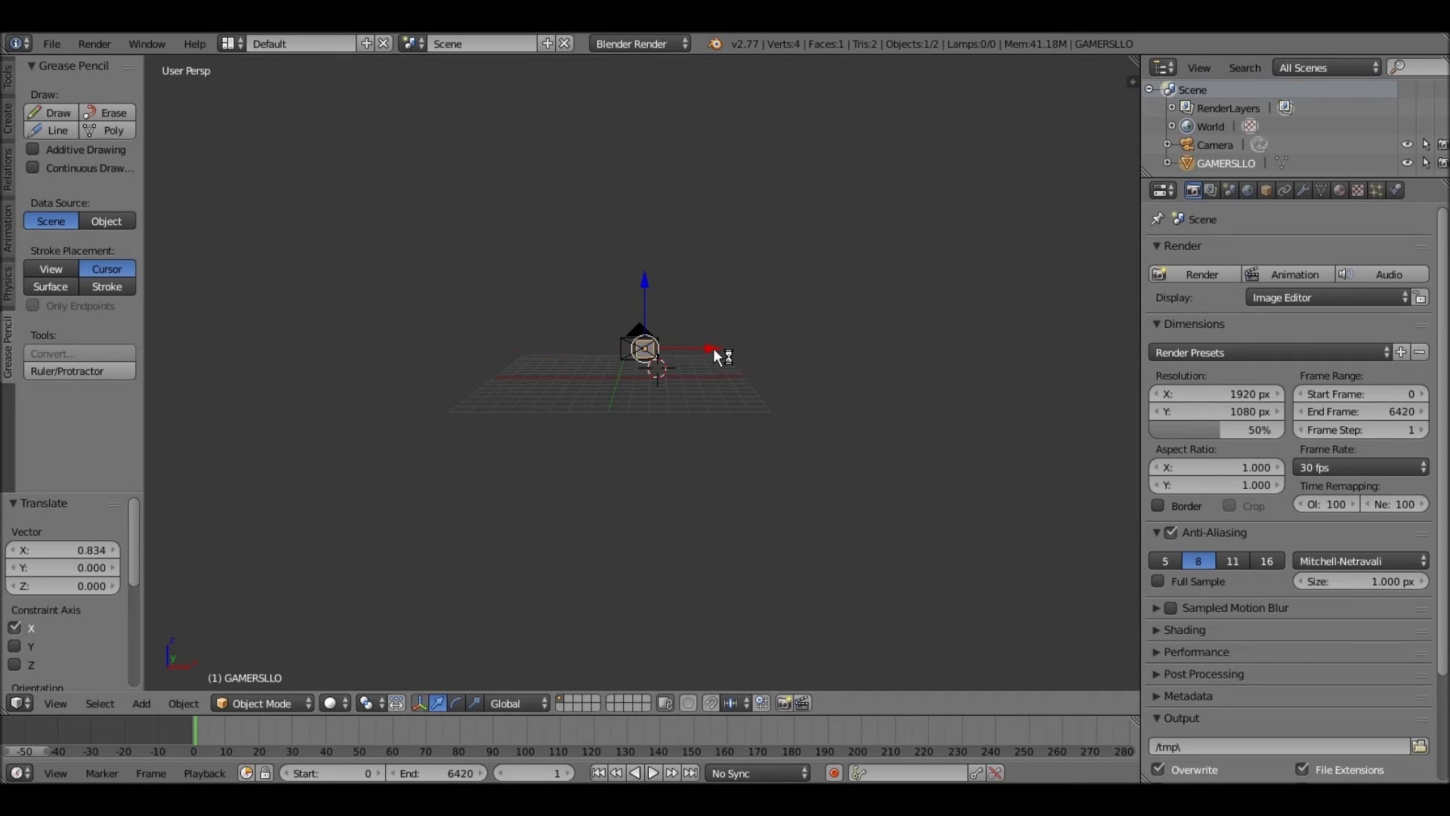
pyautogui.press('KP_0')
pyautogui.press('g')
pyautogui.press('x')
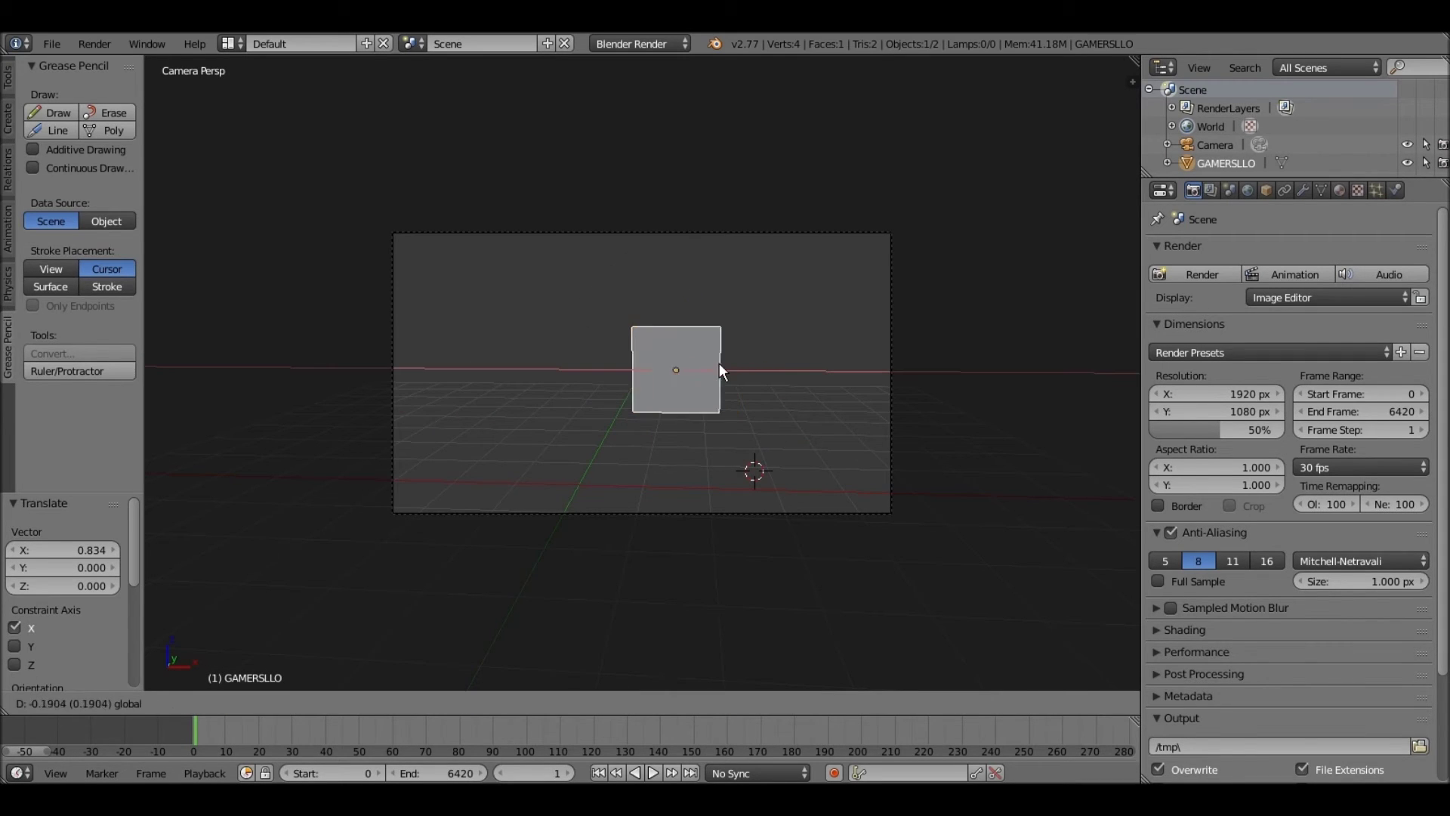
pyautogui.press('Return')
# - Render the yellow GL logo on black, cancel File > New, and restore the 3D View
pyautogui.click(98, 57)
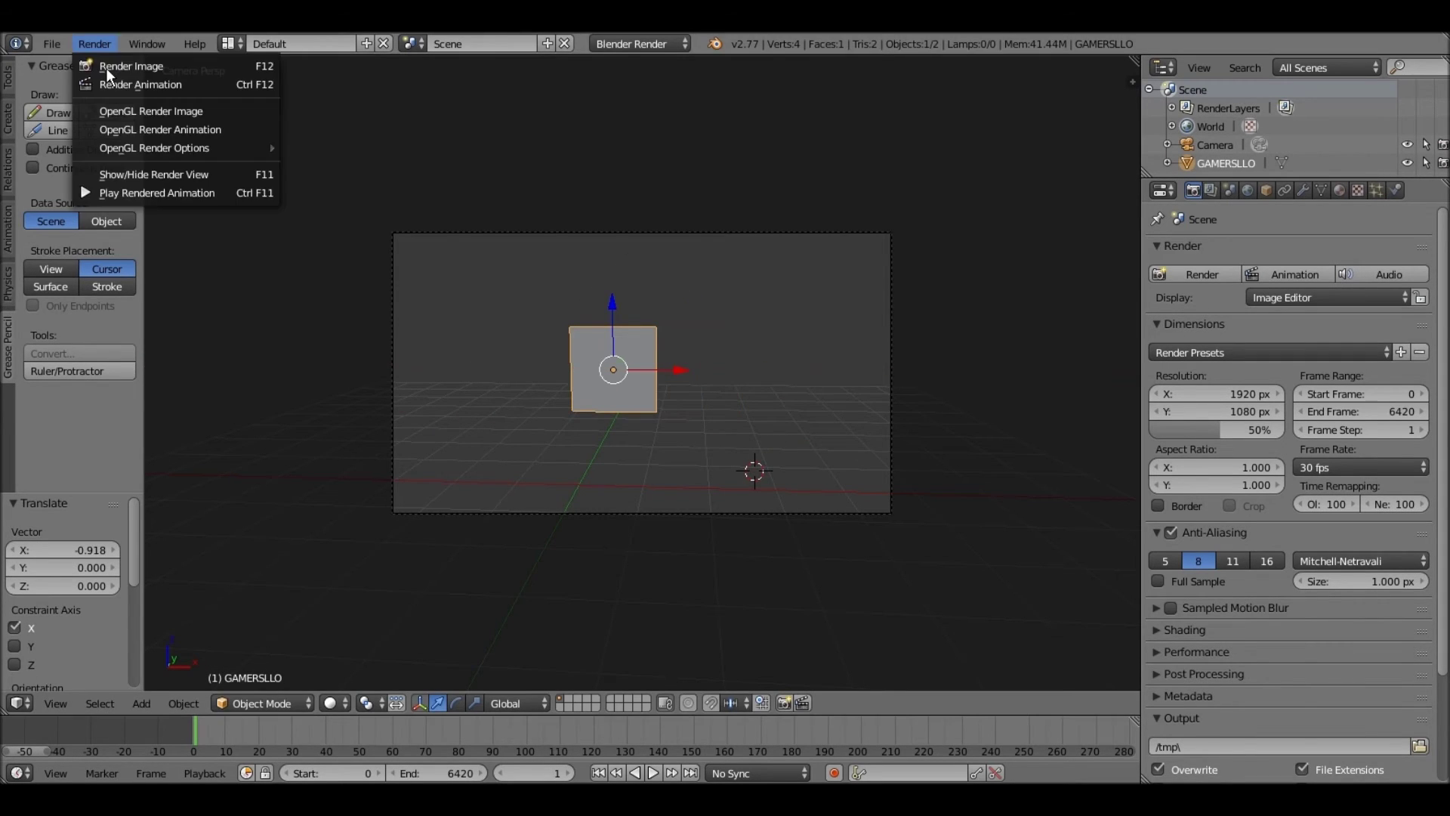
pyautogui.click(106, 68)
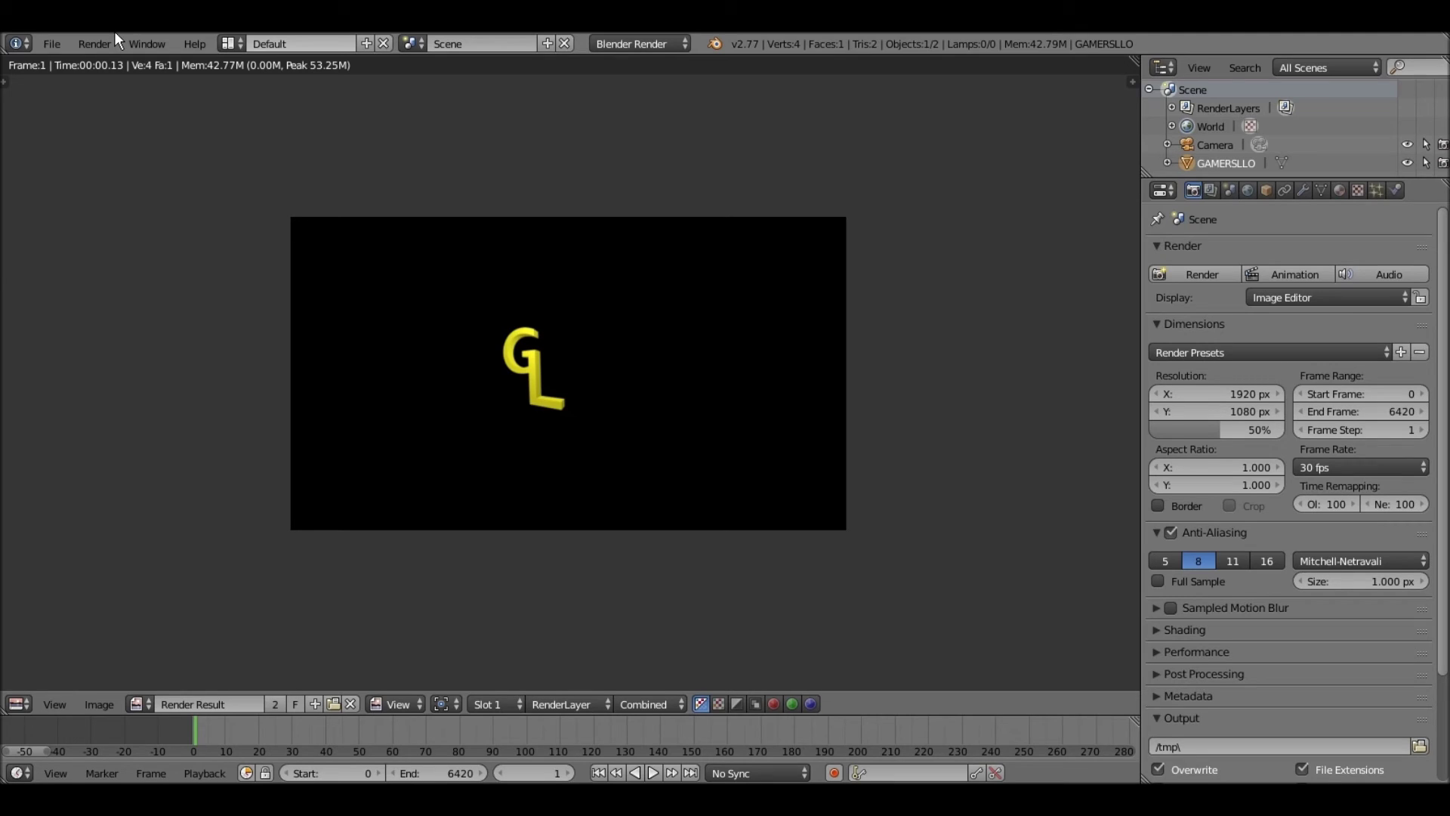
pyautogui.click(52, 44)
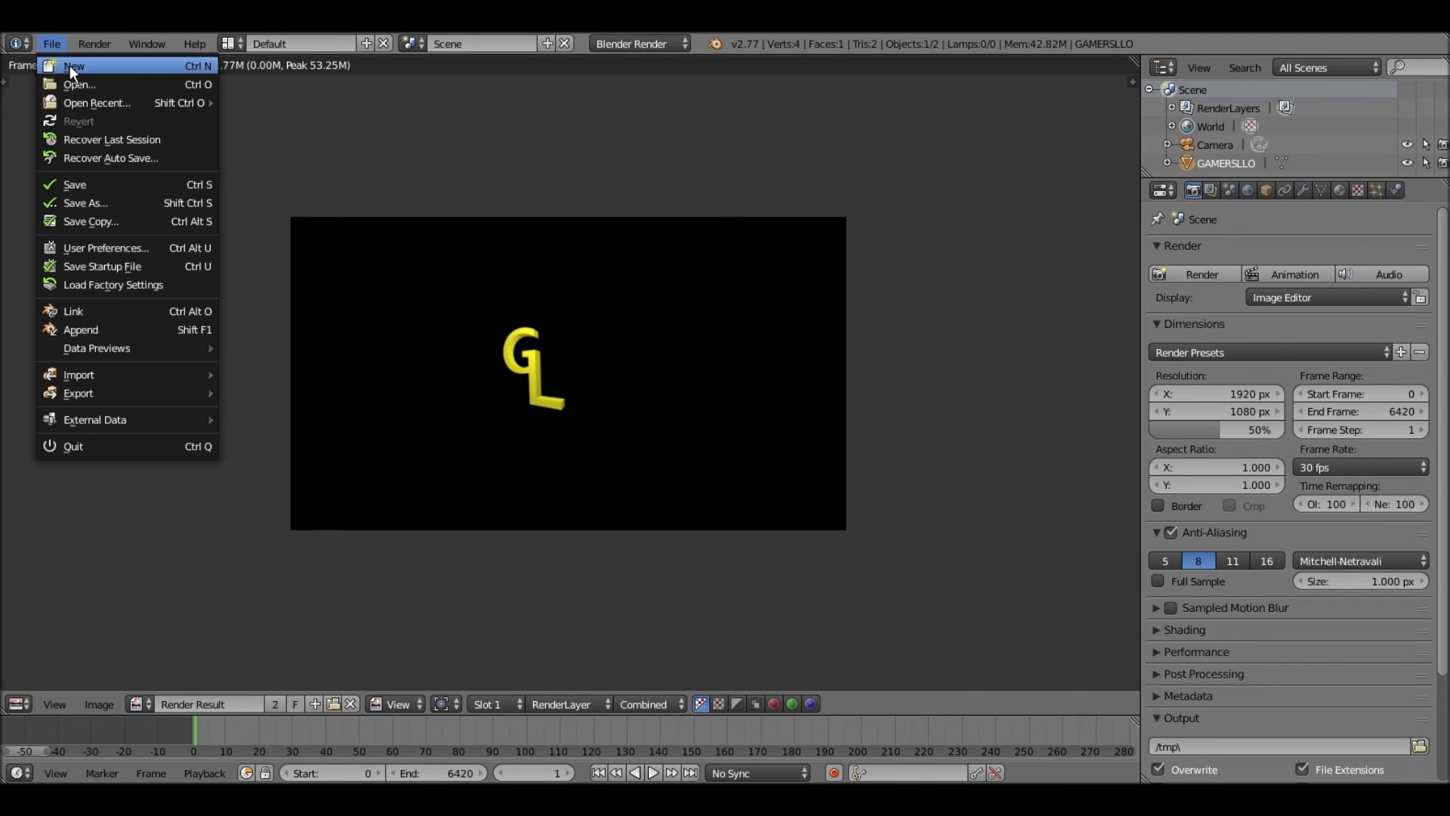
pyautogui.click(70, 65)
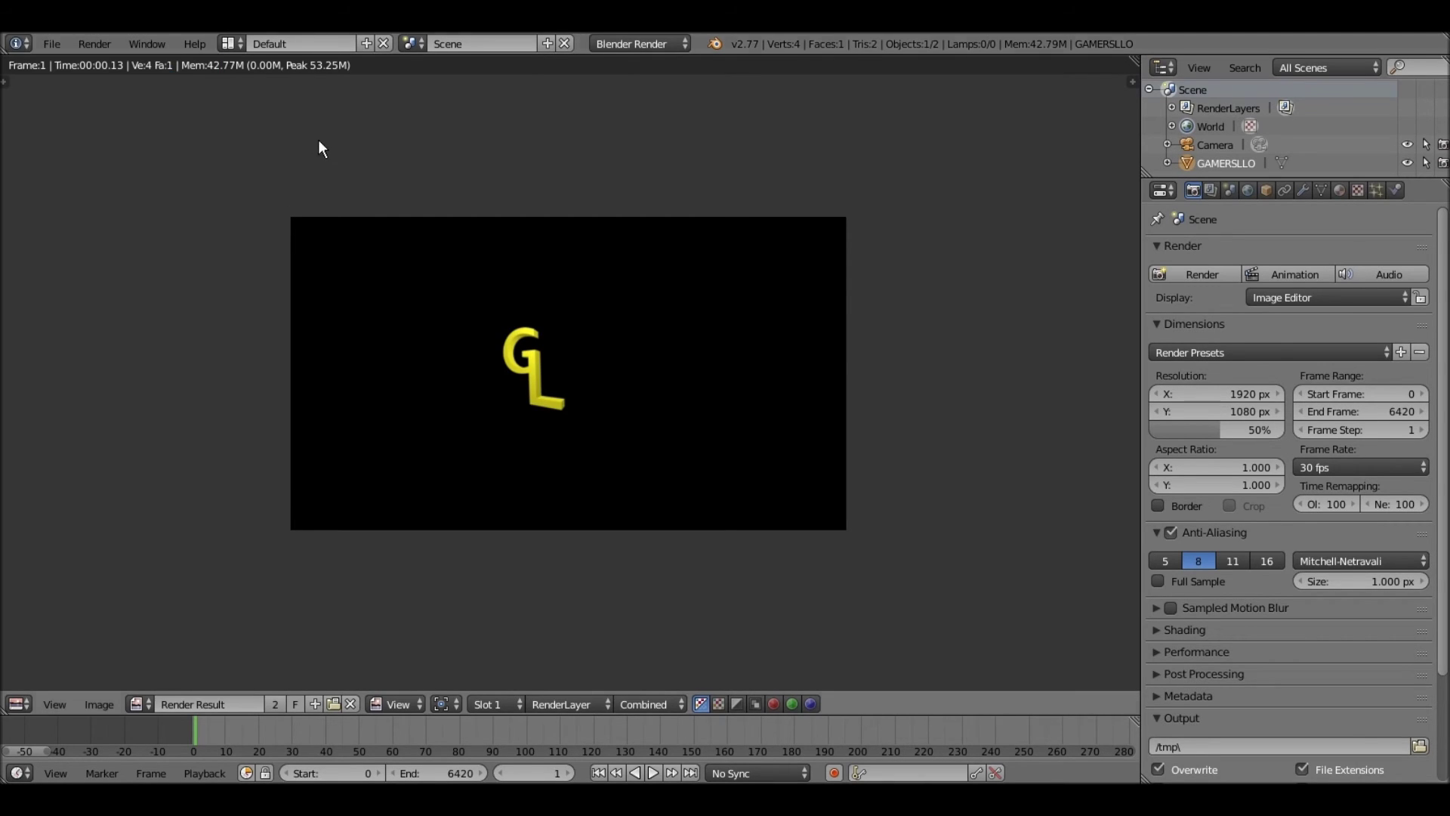
pyautogui.click(22, 703)
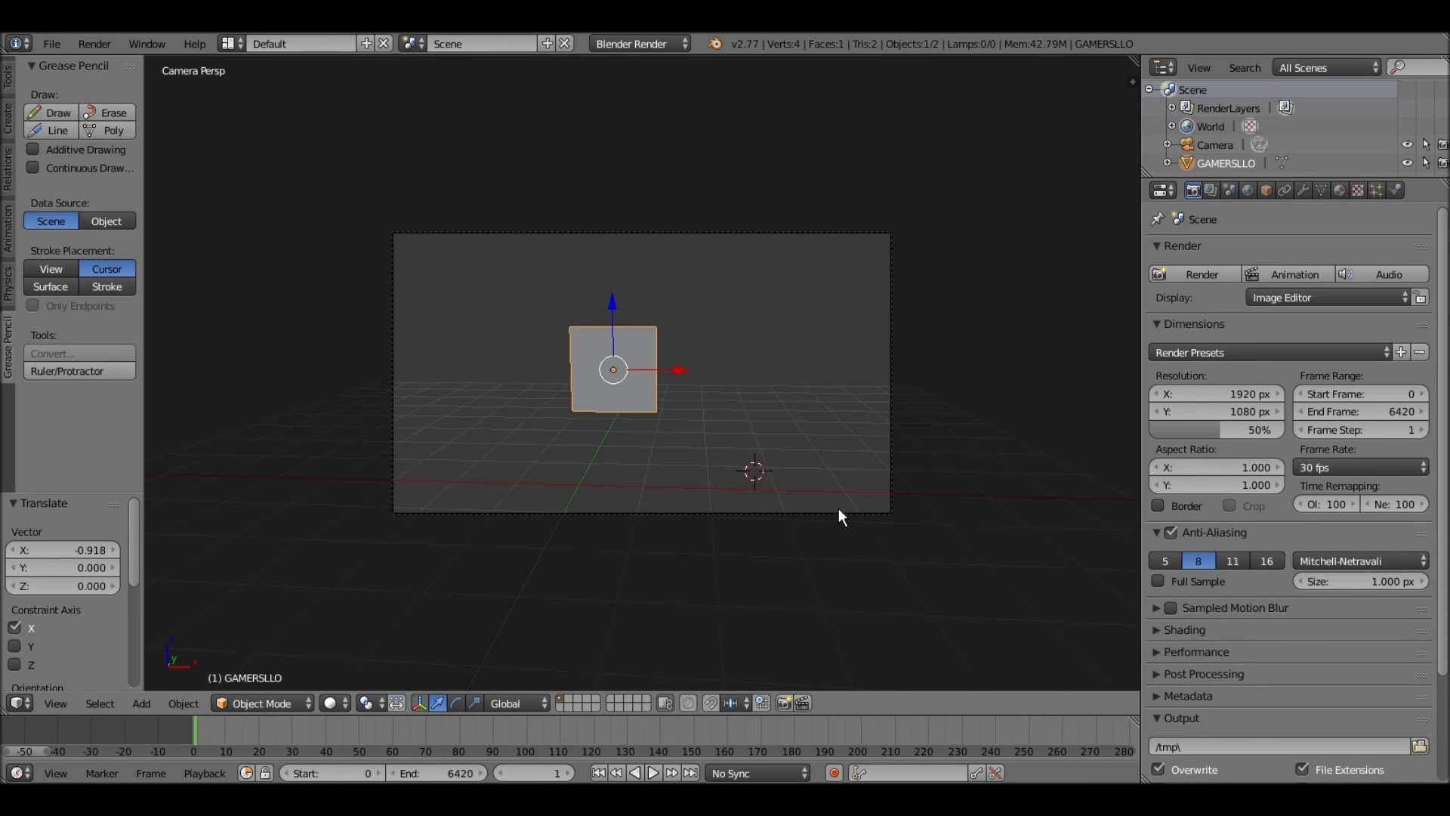
# - Exit camera view, orbit to see the upright plane beside the camera, and show World settings
pyautogui.press('KP_0')
pyautogui.moveTo(838, 508); pyautogui.dragTo(682, 437, button='middle')
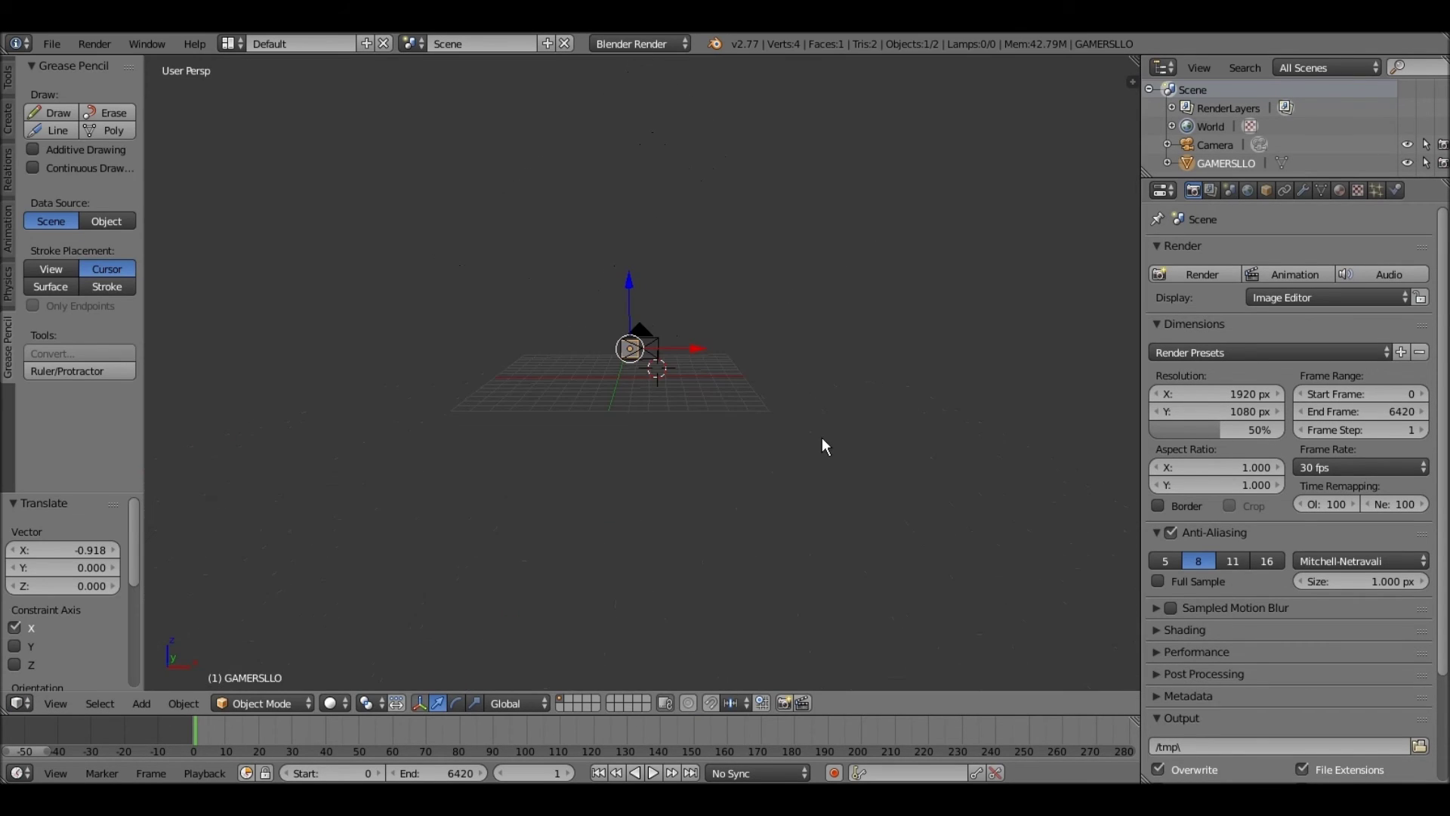
pyautogui.scroll(4, 682, 429)
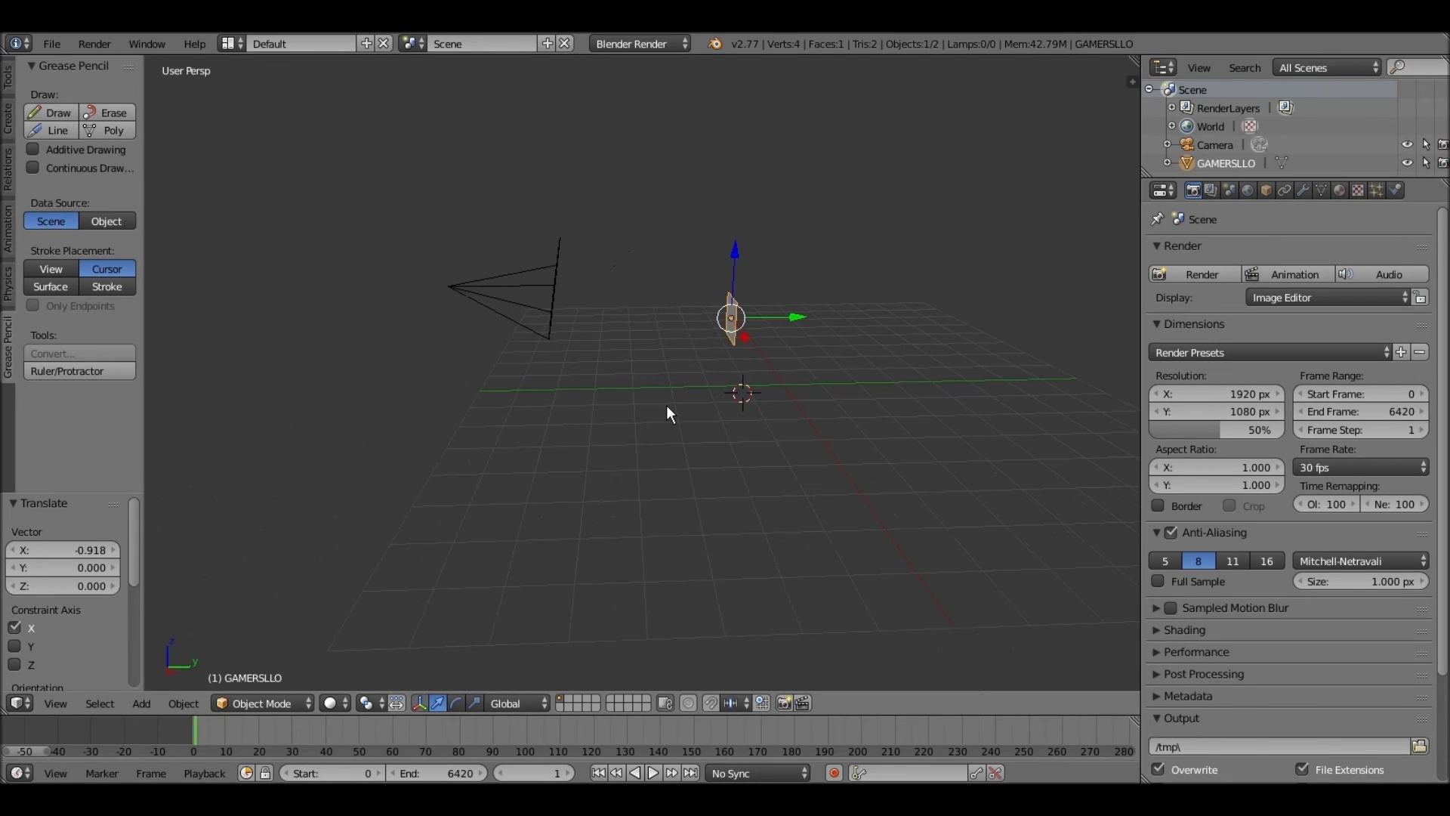
pyautogui.scroll(-3, 666, 404)
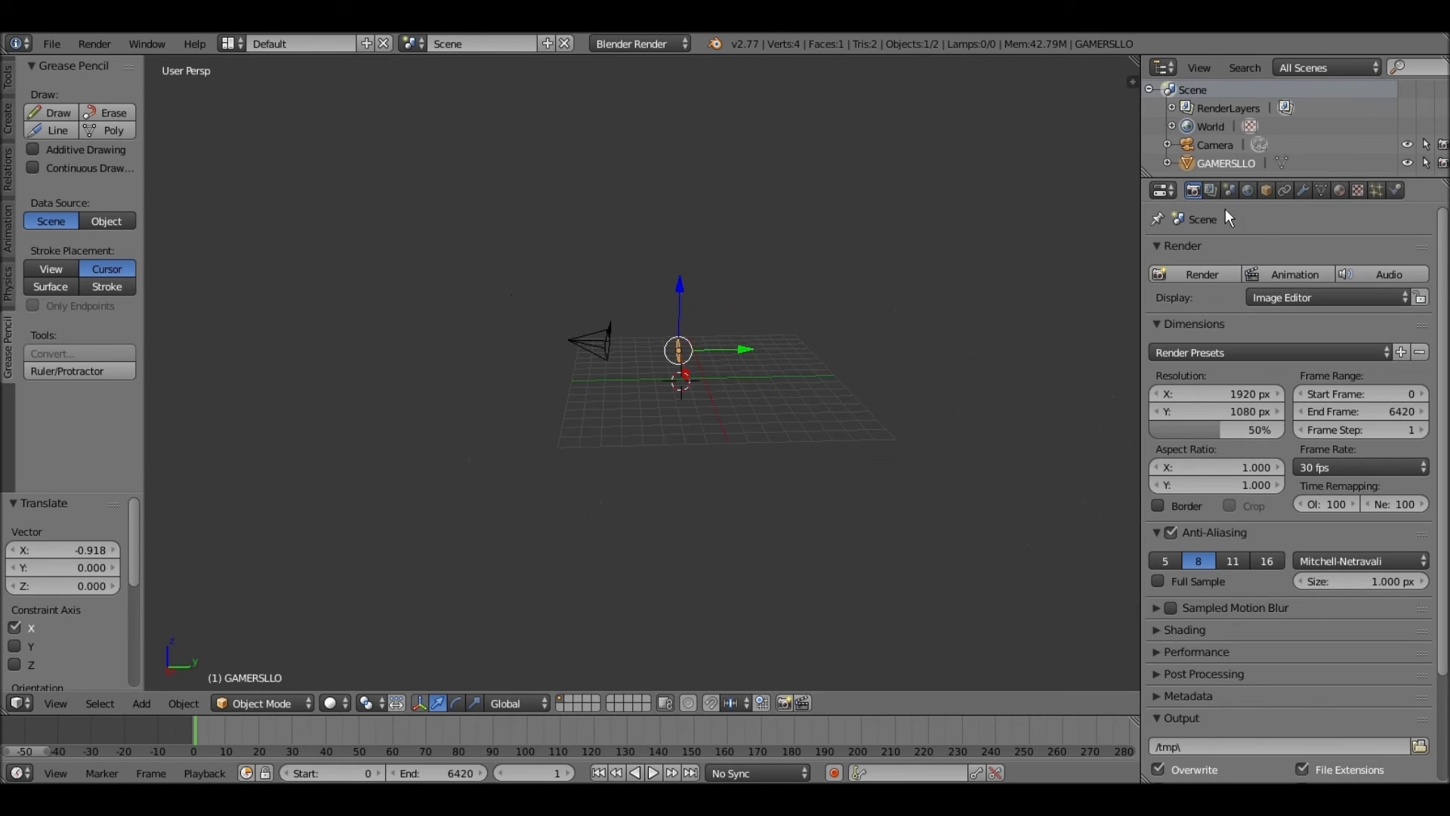
pyautogui.click(1249, 191)
pyautogui.scroll(-4, 1343, 459)
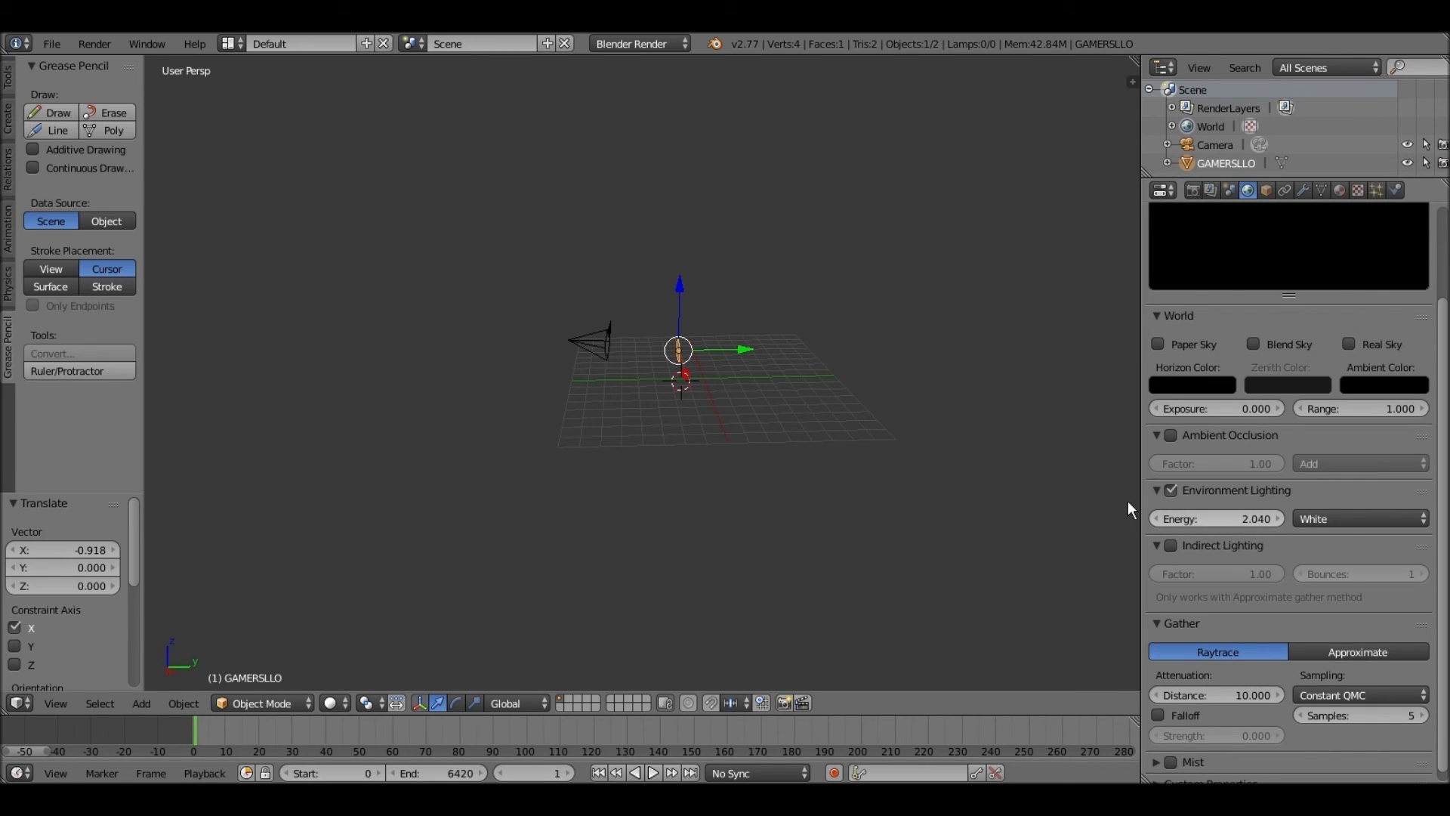
pyautogui.scroll(3, 785, 386)
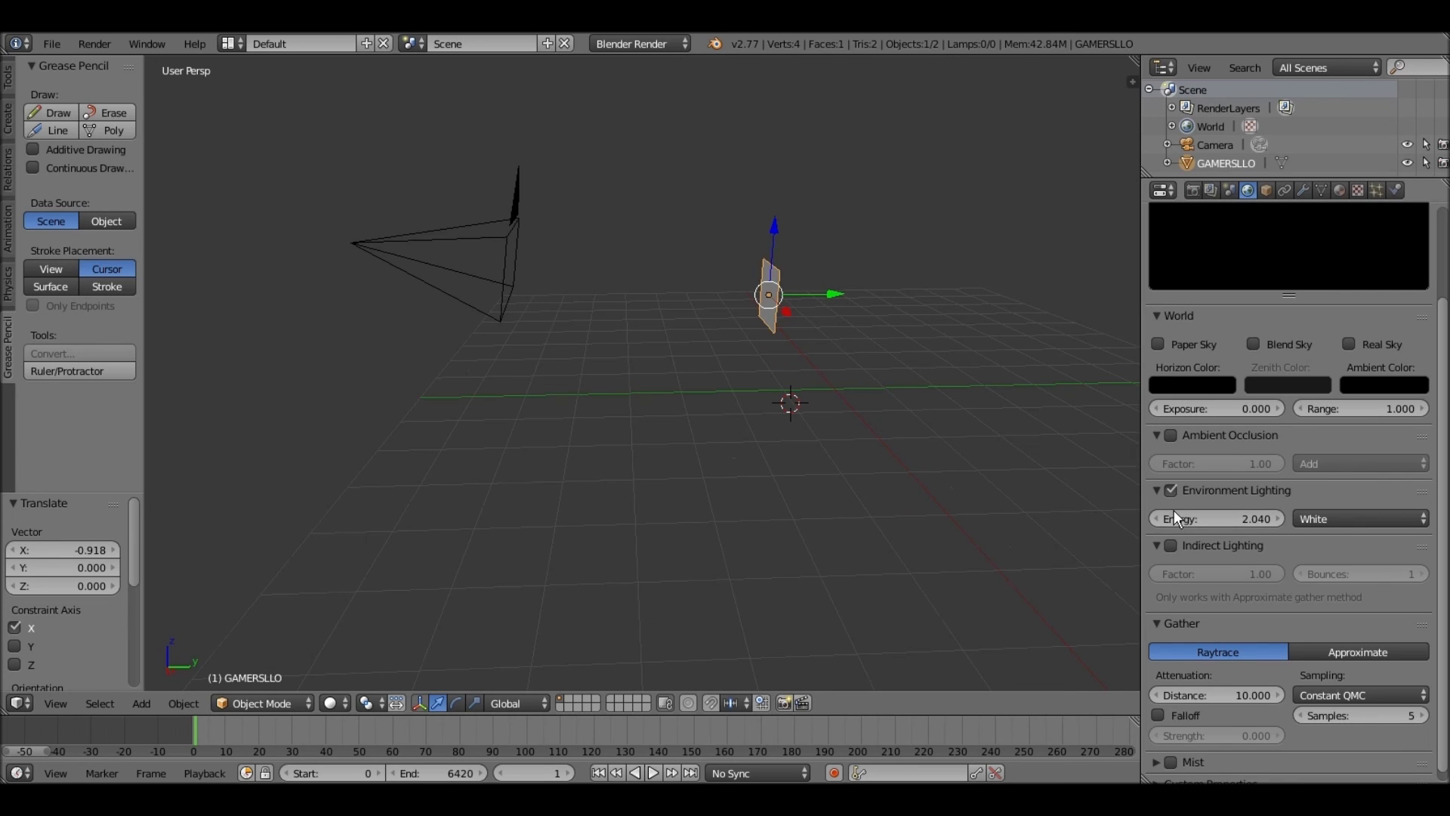
pyautogui.scroll(-4, 873, 310)
pyautogui.scroll(-3, 825, 318)
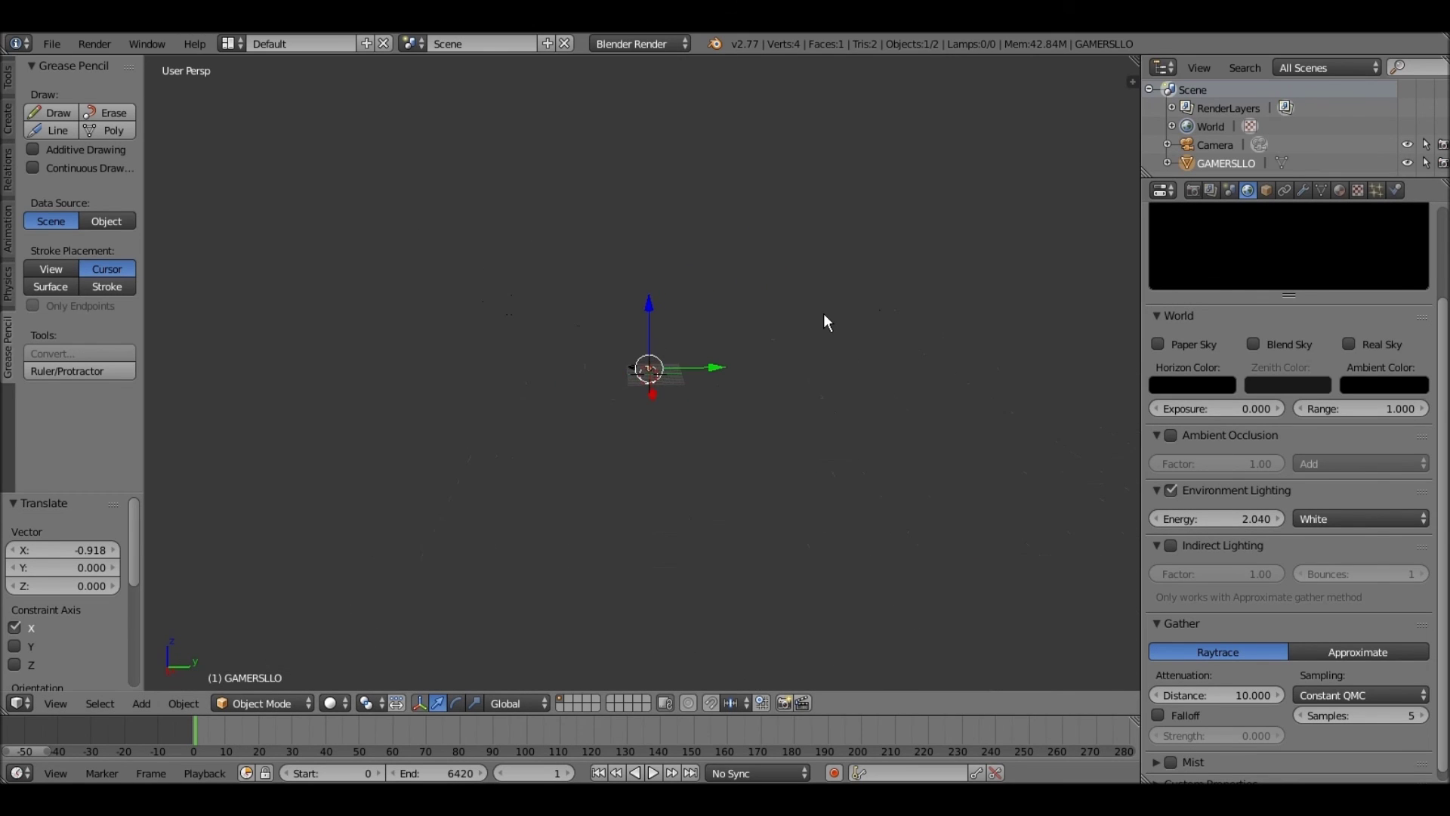
pyautogui.scroll(3, 826, 318)
pyautogui.scroll(3, 884, 318)
pyautogui.moveTo(950, 313)
pyautogui.mouseDown(button='middle')
pyautogui.moveTo(919, 223)
pyautogui.moveTo(933, 220)
pyautogui.moveTo(882, 421)
pyautogui.moveTo(868, 405)
pyautogui.moveTo(910, 503)
pyautogui.mouseUp(button='middle')
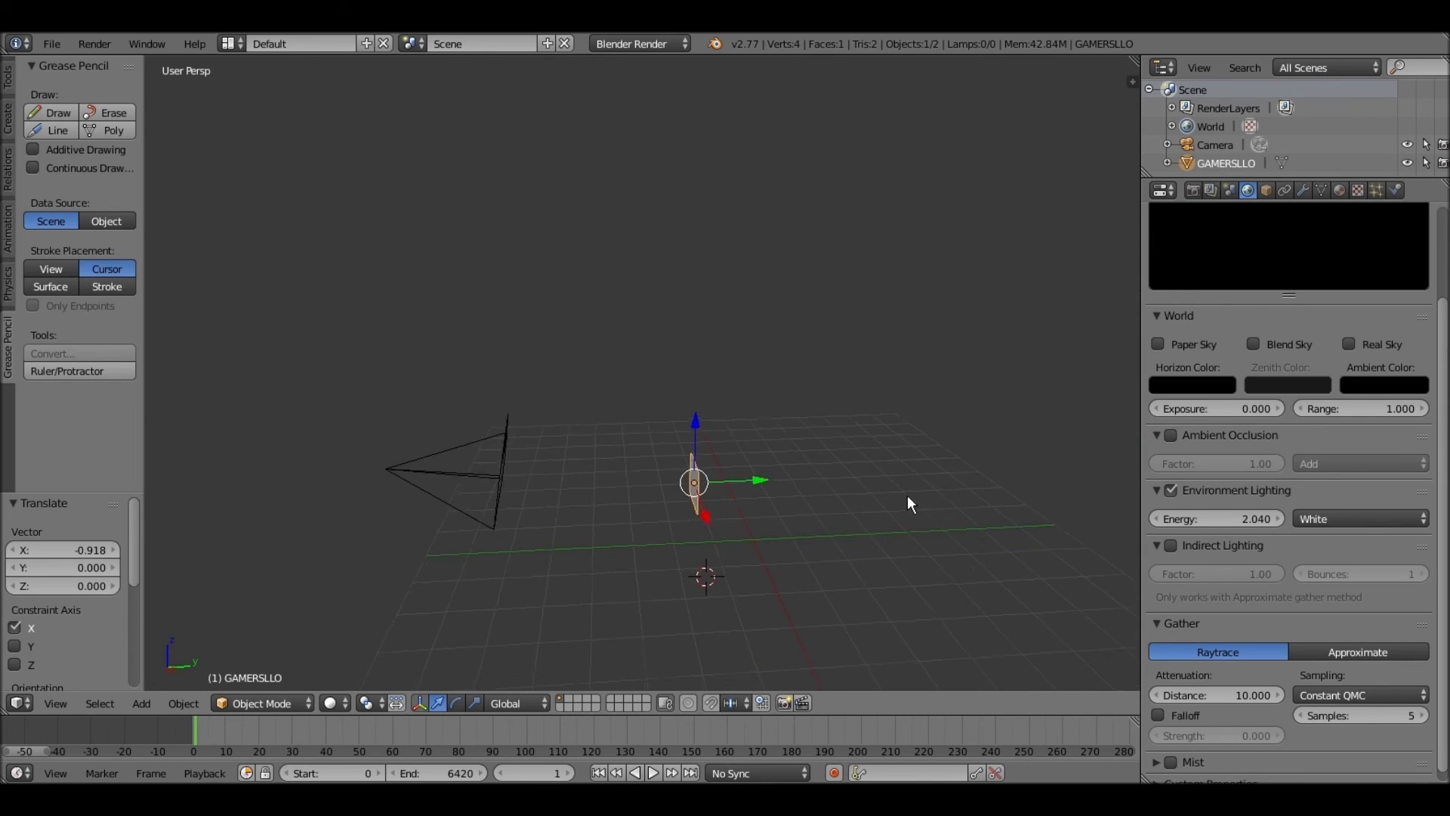